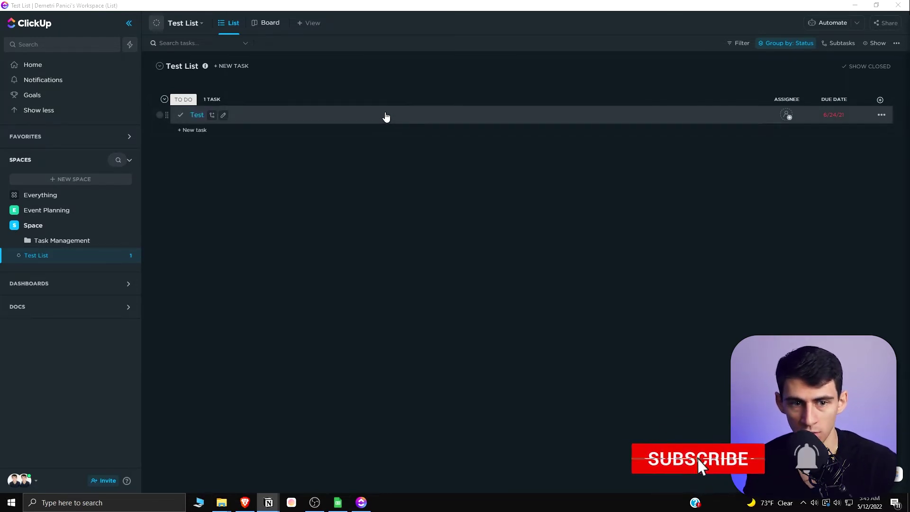
# Open and close the Test task's details and the Test List settings
pyautogui.click(369, 115)
pyautogui.click(882, 150)
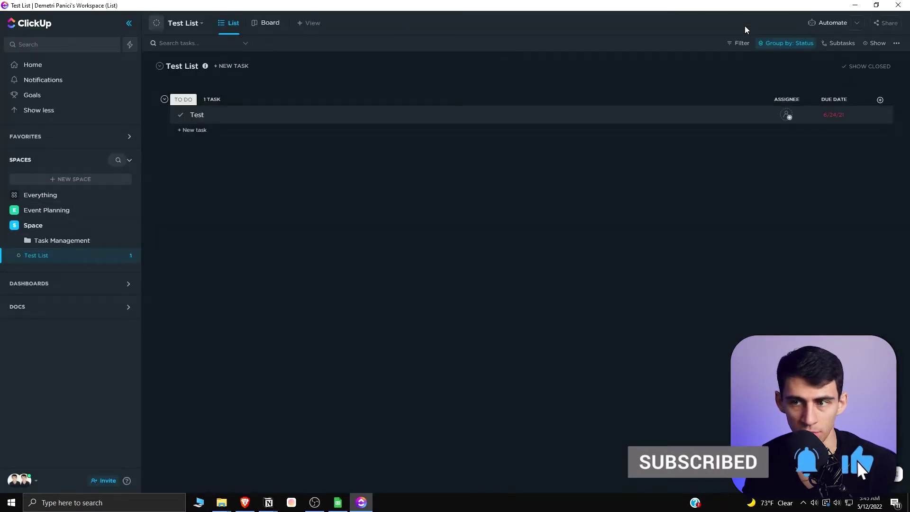
pyautogui.click(127, 255)
pyautogui.click(339, 341)
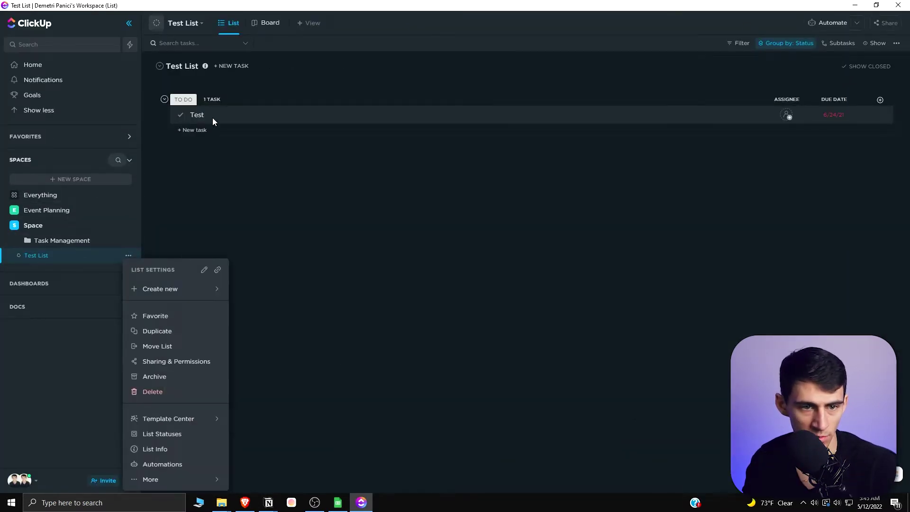
pyautogui.click(255, 167)
pyautogui.click(128, 255)
pyautogui.click(307, 261)
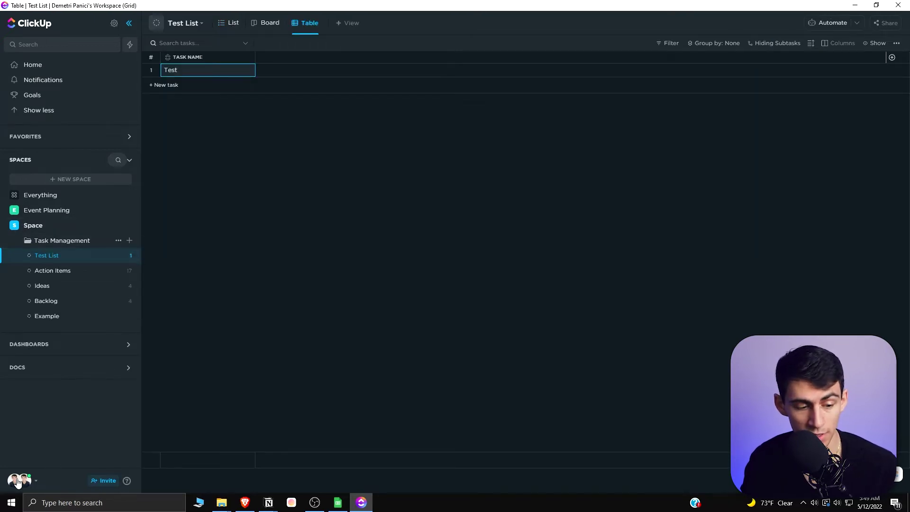
# In ClickApps, verify Custom Fields is enabled for 2 Spaces, then return to the workspace
pyautogui.click(17, 481)
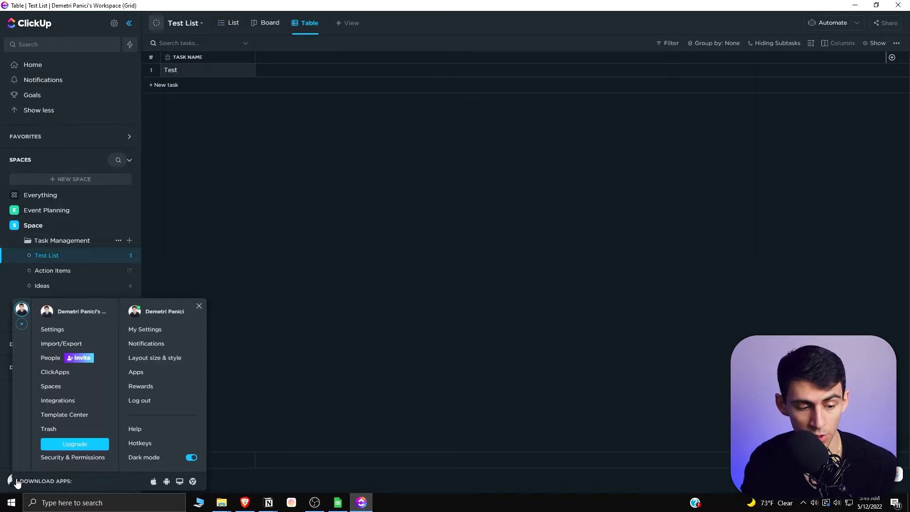
pyautogui.click(52, 372)
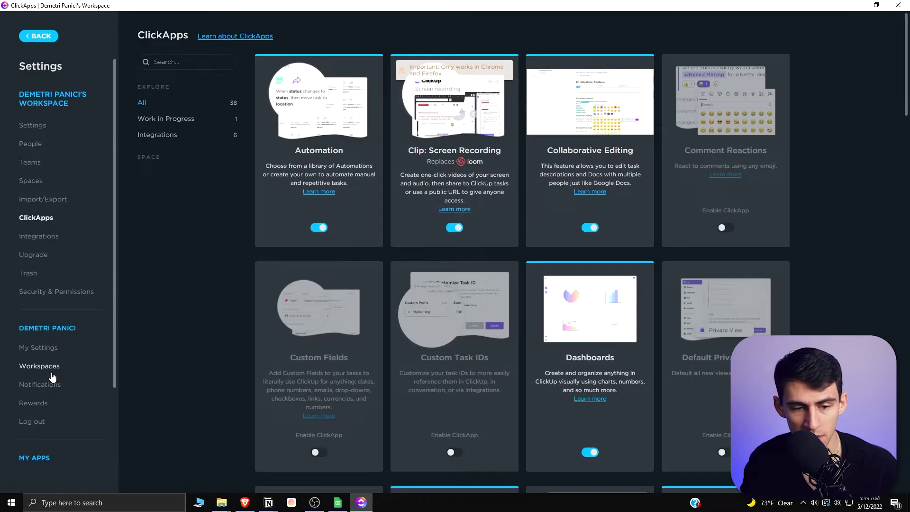
pyautogui.scroll(-2, 329, 292)
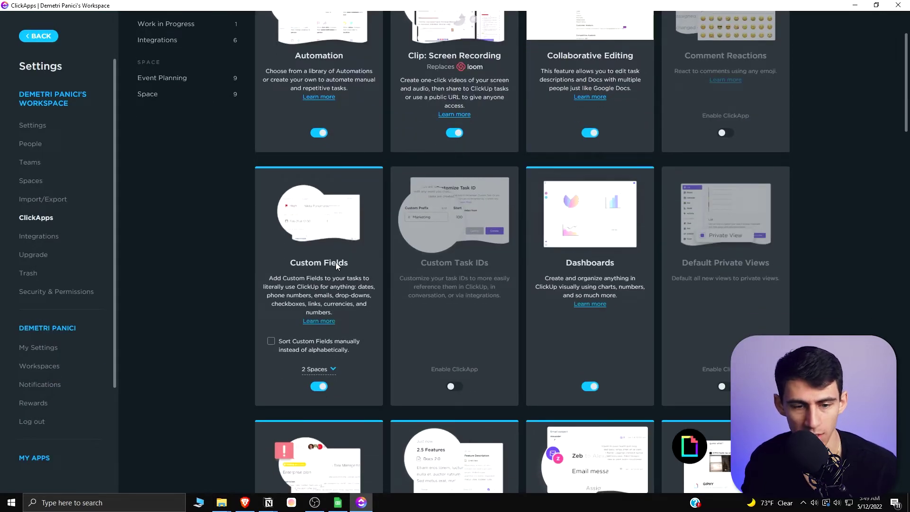
pyautogui.click(317, 369)
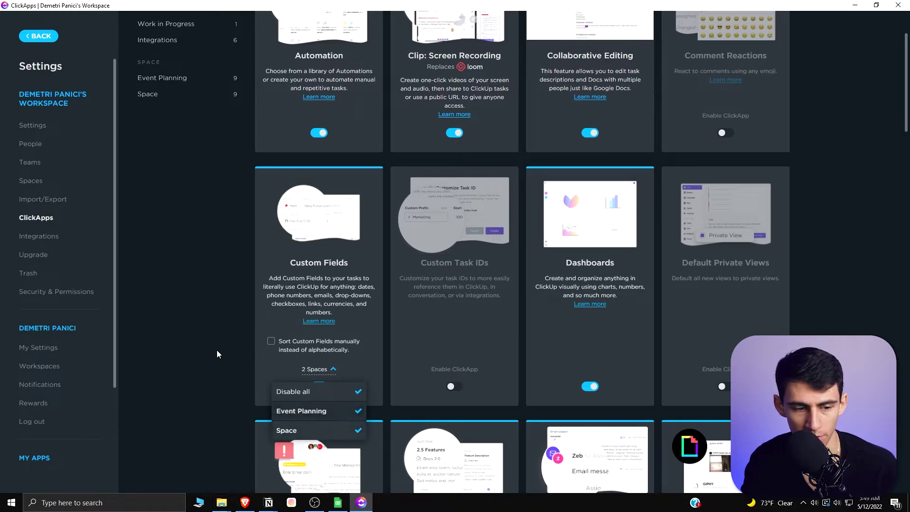
pyautogui.click(212, 345)
pyautogui.click(315, 369)
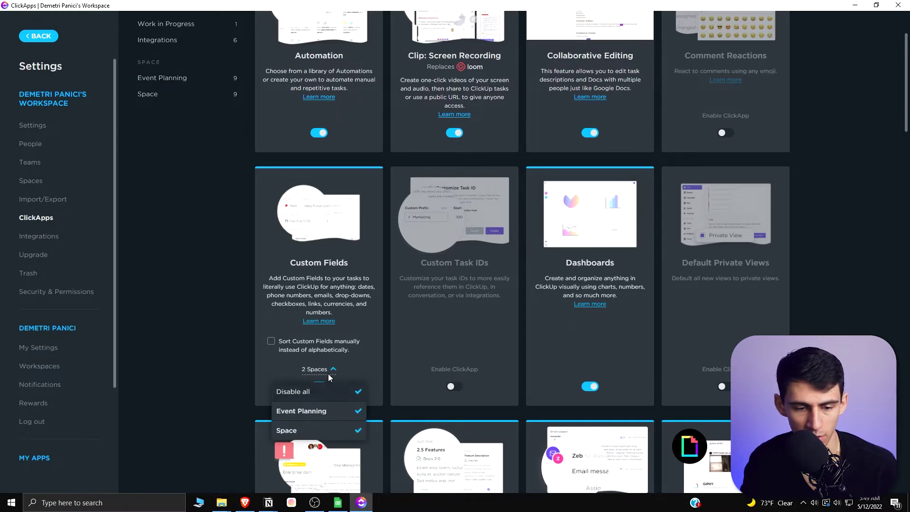
pyautogui.click(32, 34)
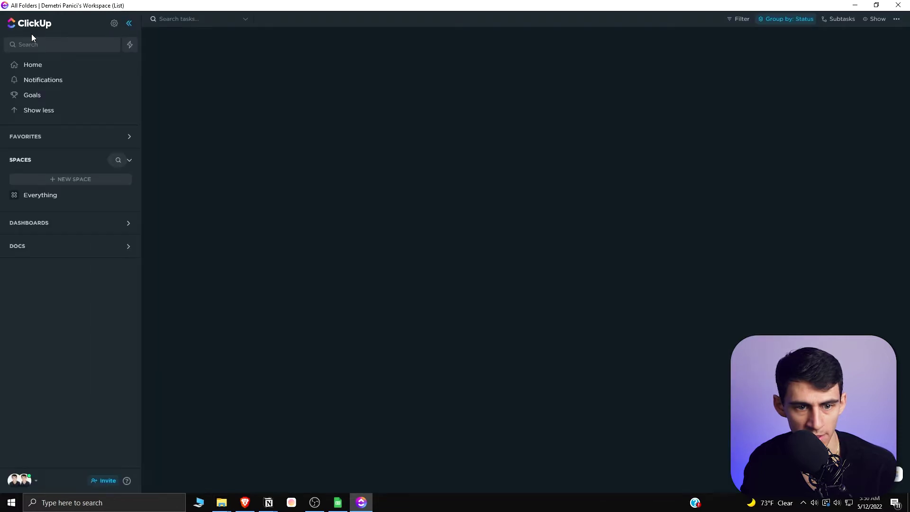
# Open the Test task in the Task Management folder's Test List and manage its custom fields
pyautogui.click(61, 226)
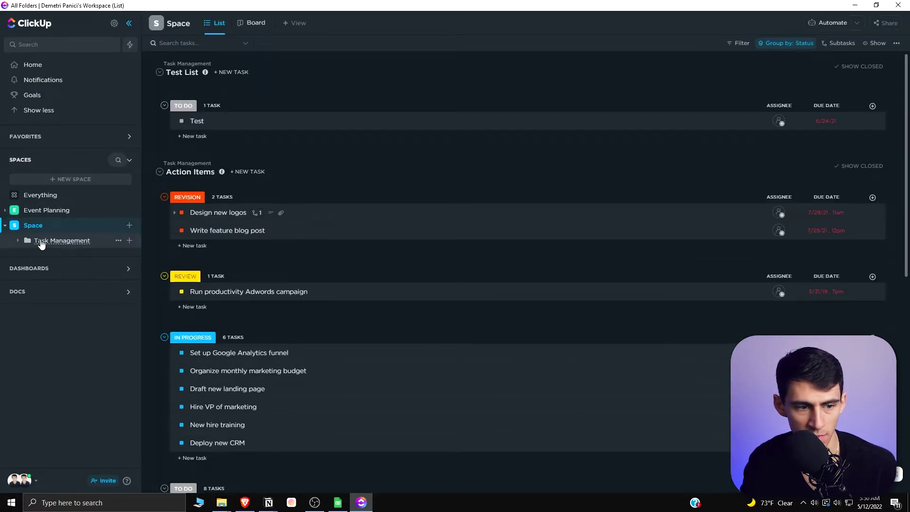
pyautogui.click(29, 244)
pyautogui.click(45, 255)
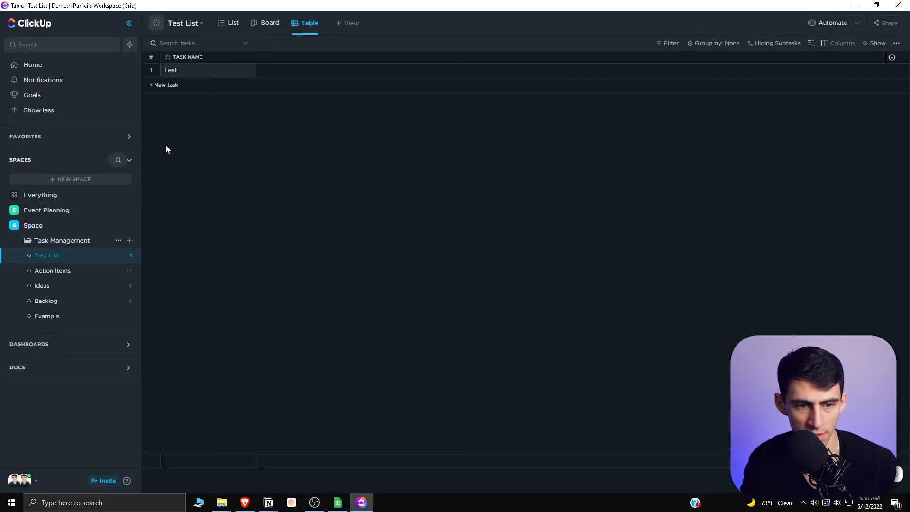
pyautogui.click(244, 72)
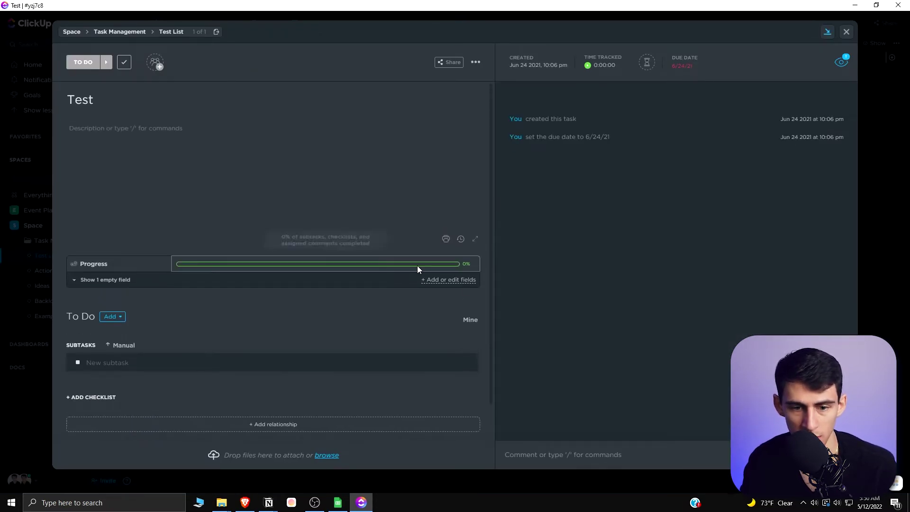
pyautogui.click(443, 280)
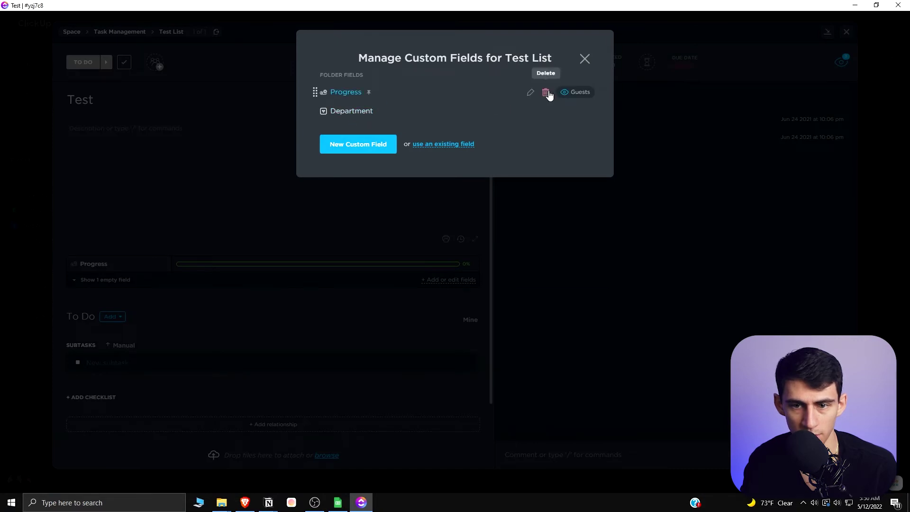
# Delete the Progress and Department custom fields from Test List
pyautogui.click(553, 95)
pyautogui.click(509, 299)
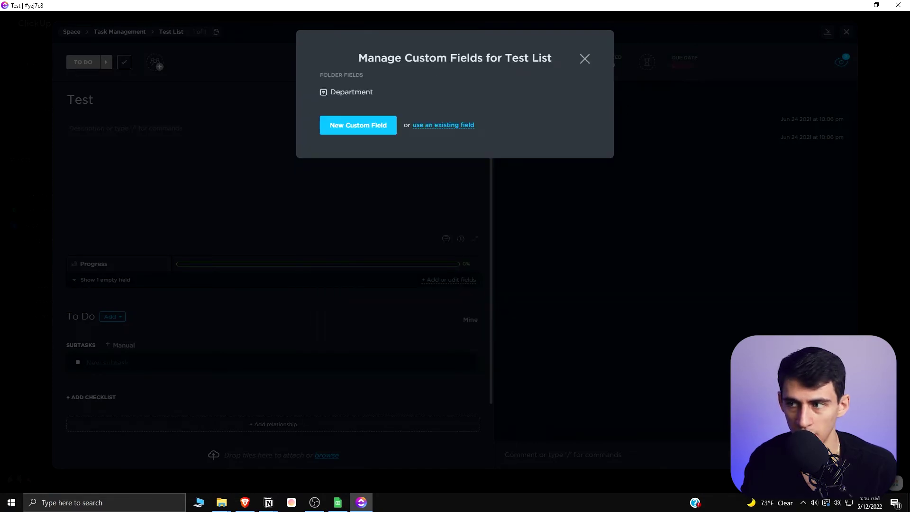
pyautogui.hotkey('alt', 'Tab')
pyautogui.moveTo(368, 88)
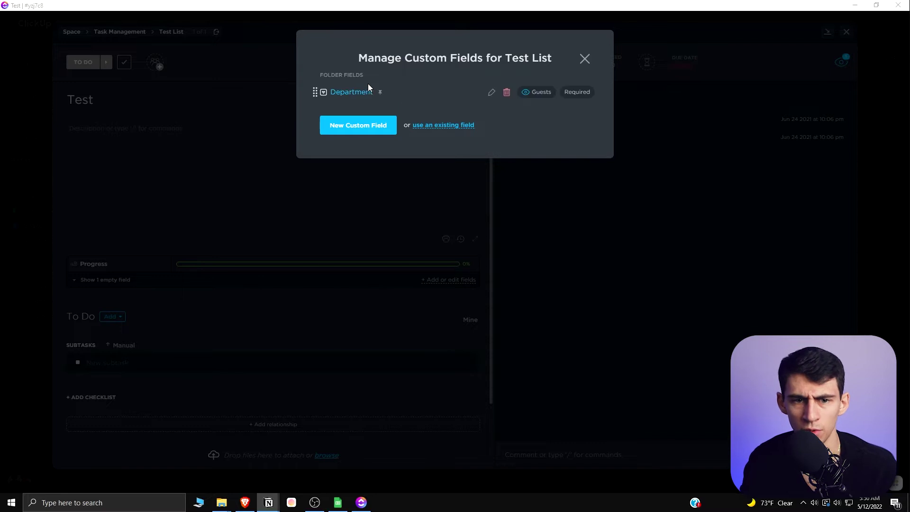
pyautogui.click(352, 95)
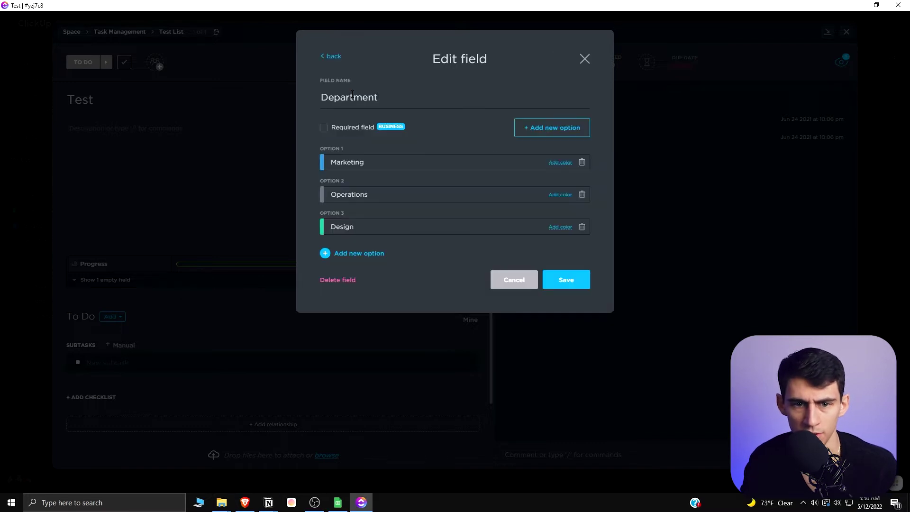
pyautogui.click(339, 58)
pyautogui.click(506, 94)
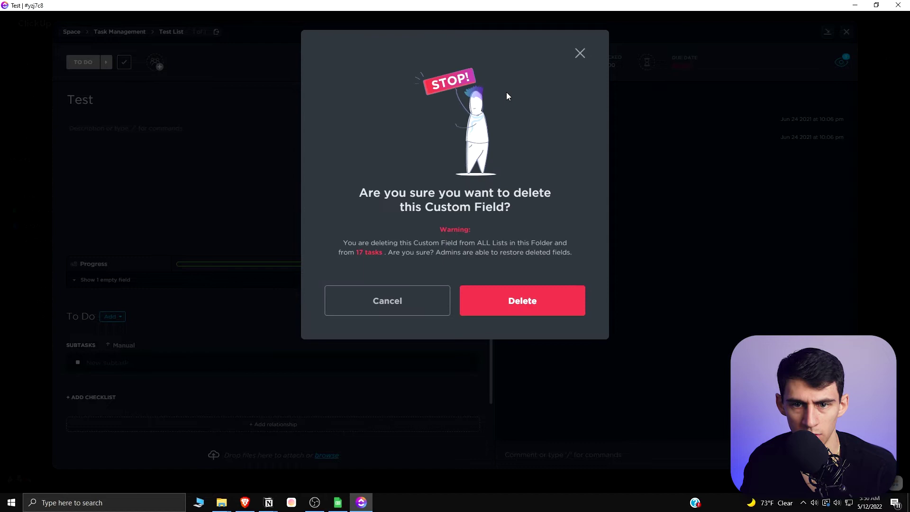
pyautogui.click(502, 302)
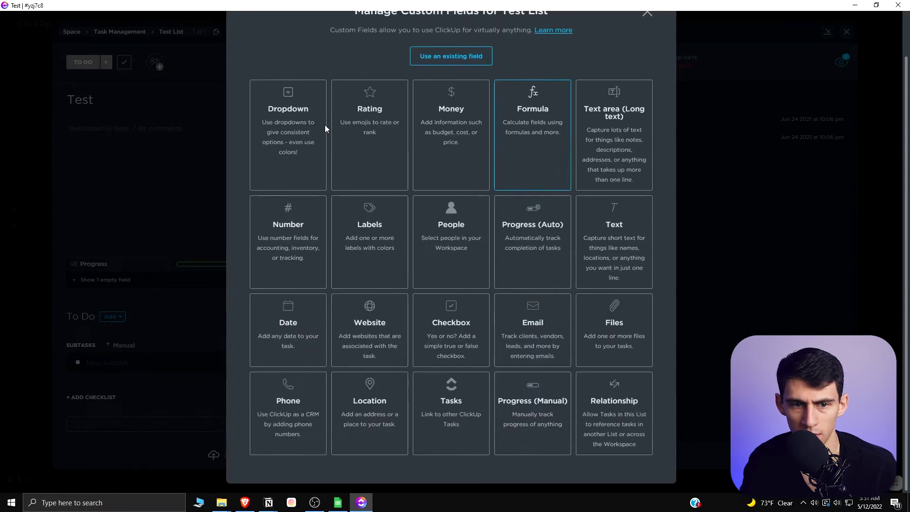
# Create a Priority dropdown field with options Priority #1, Priority #2 and Future
pyautogui.click(276, 116)
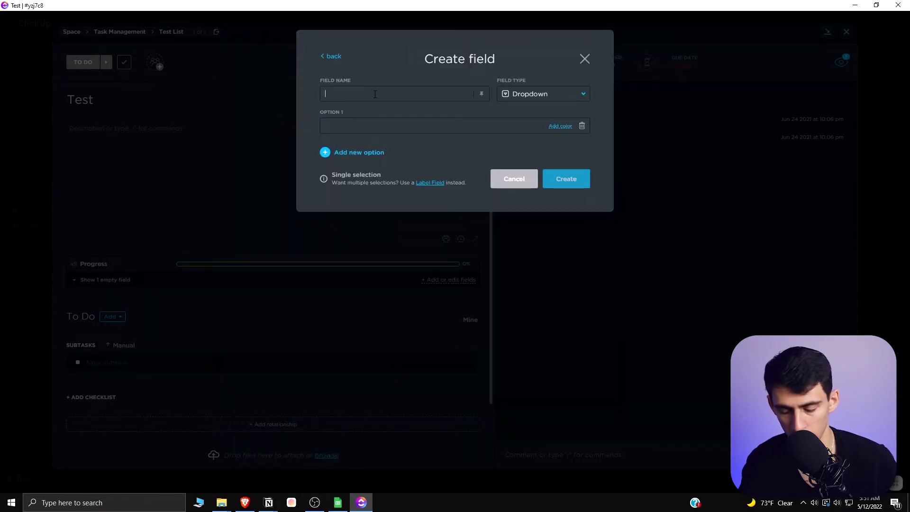
pyautogui.write('Priority')
pyautogui.click(541, 99)
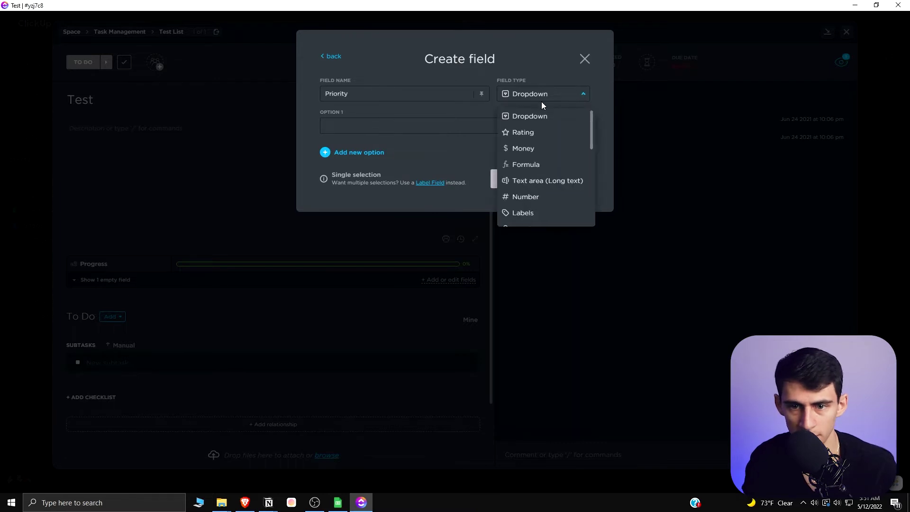
pyautogui.click(536, 117)
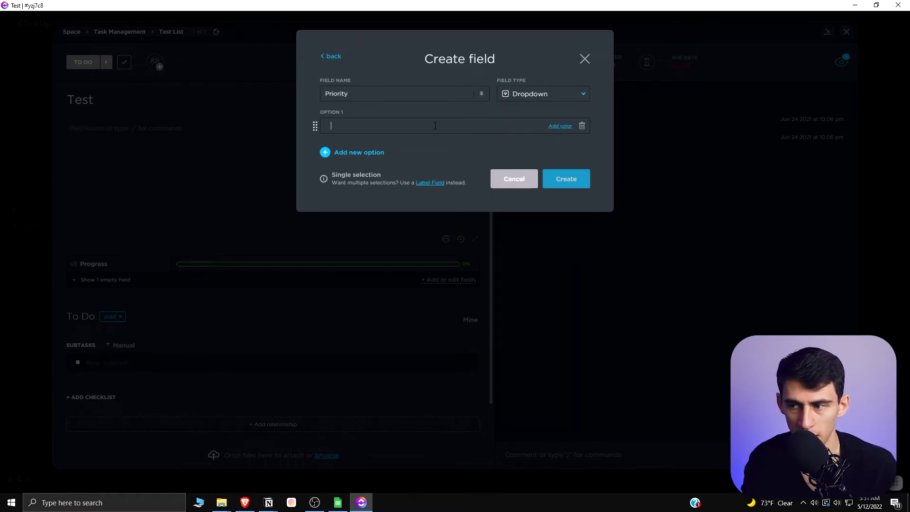
pyautogui.write('Priority #1')
pyautogui.press('Return')
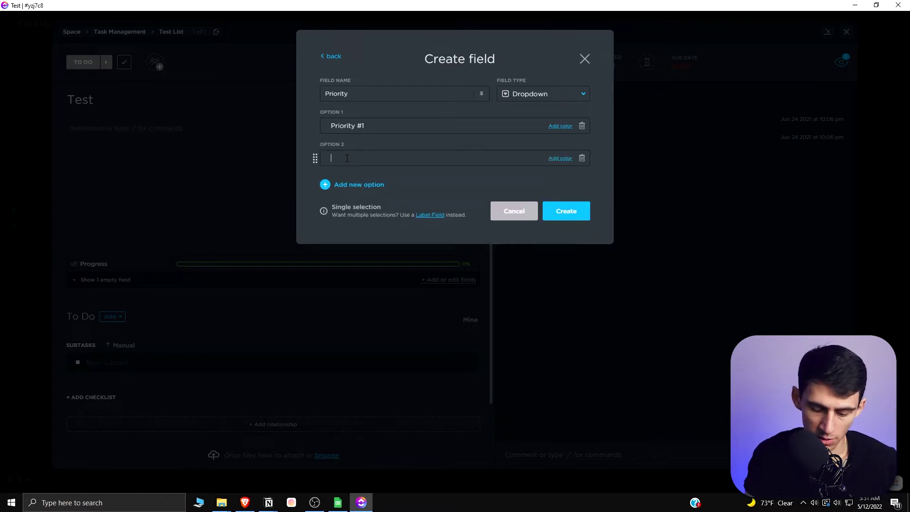
pyautogui.write('Priority #2')
pyautogui.press('Return')
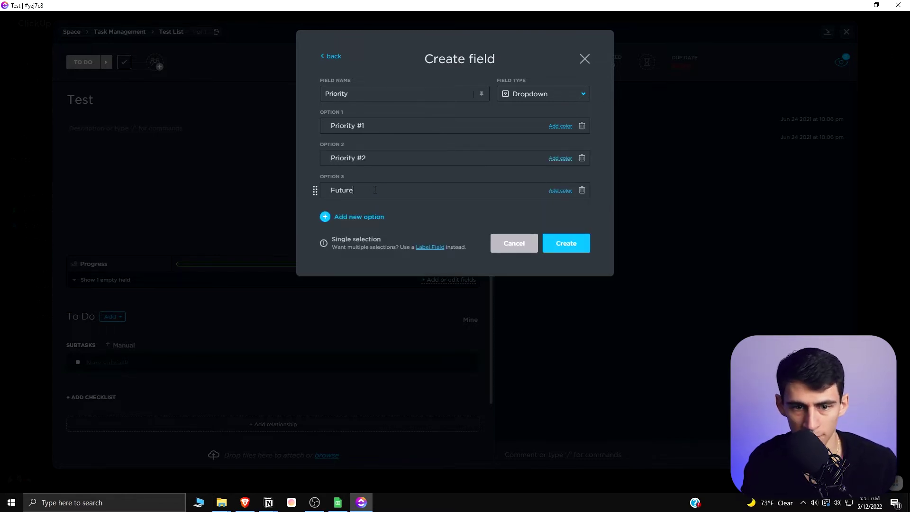
pyautogui.click(565, 242)
# Create a Task Group dropdown field with options Work, Side Hustle, Growth and Life
pyautogui.click(356, 124)
pyautogui.click(315, 163)
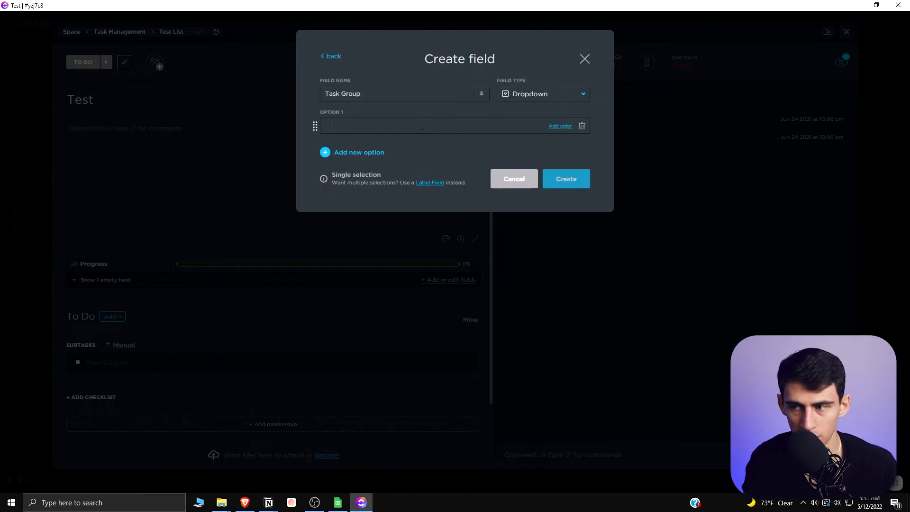
pyautogui.write('Work')
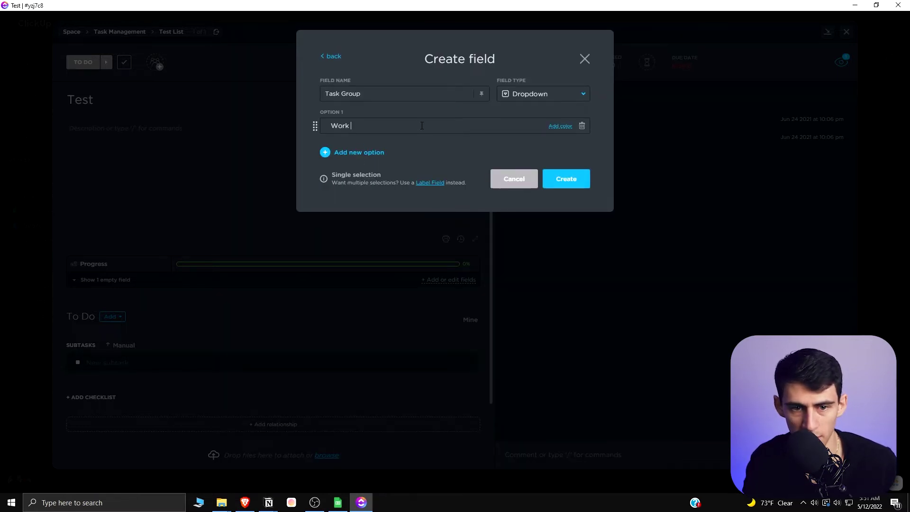
pyautogui.click(375, 152)
pyautogui.write('Side Hustle')
pyautogui.click(356, 185)
pyautogui.write('Grw')
pyautogui.press('BackSpace')
pyautogui.write('owth')
pyautogui.click(360, 217)
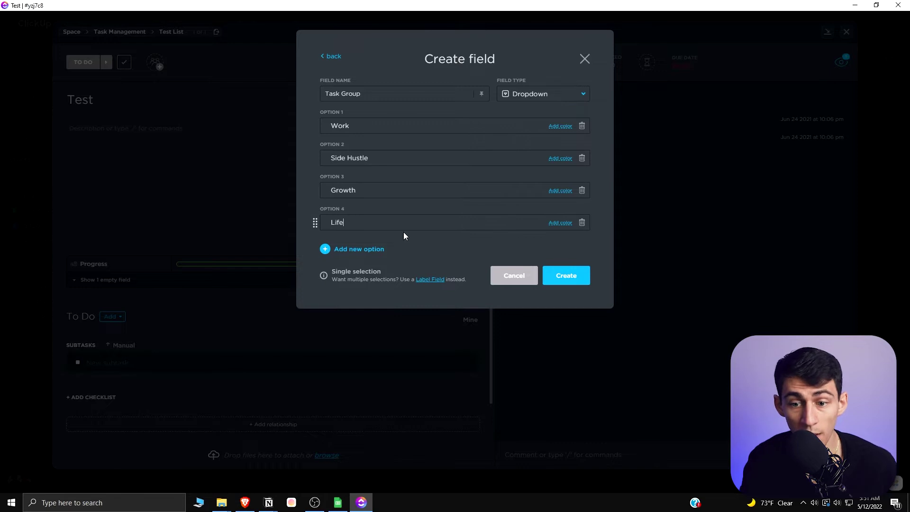
pyautogui.click(558, 222)
pyautogui.click(566, 275)
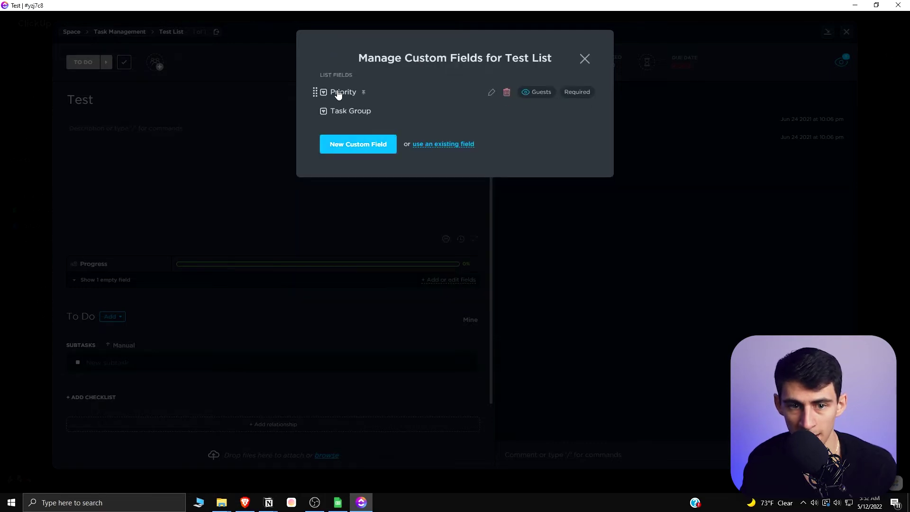
# Add a checkbox custom field named Status, then close the field manager and Test task
pyautogui.click(344, 95)
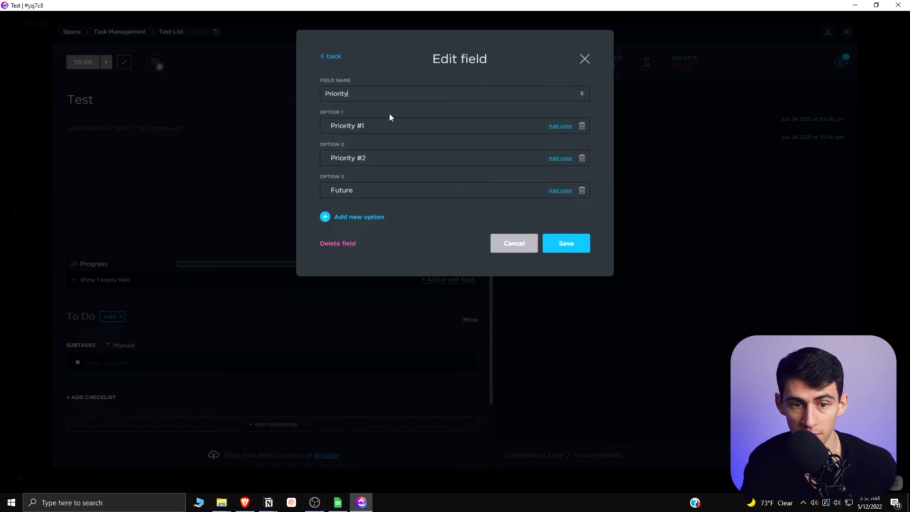
pyautogui.click(514, 243)
pyautogui.click(368, 147)
pyautogui.scroll(-2, 550, 194)
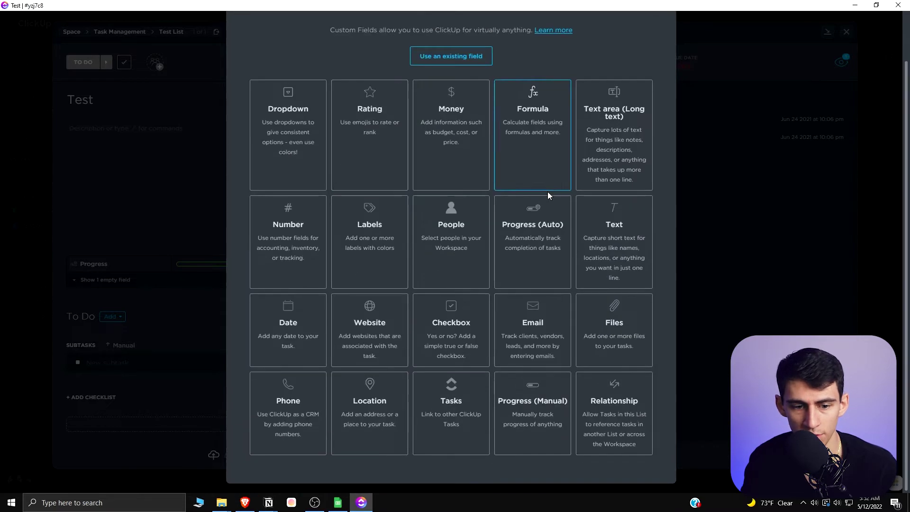
pyautogui.click(467, 315)
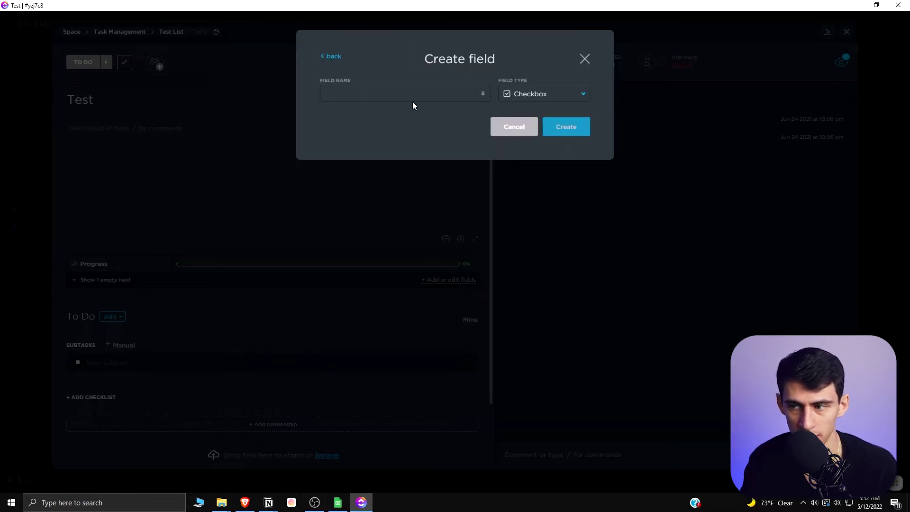
pyautogui.write('Status')
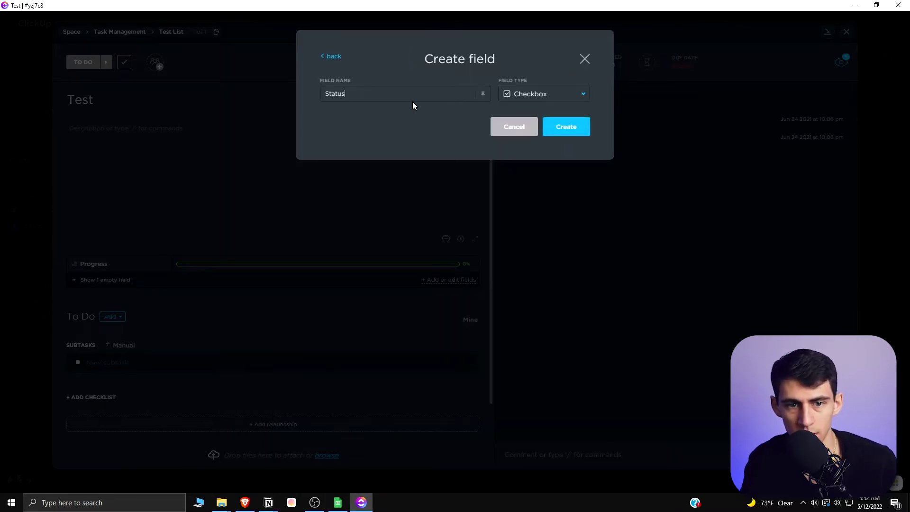
pyautogui.click(552, 132)
pyautogui.click(584, 58)
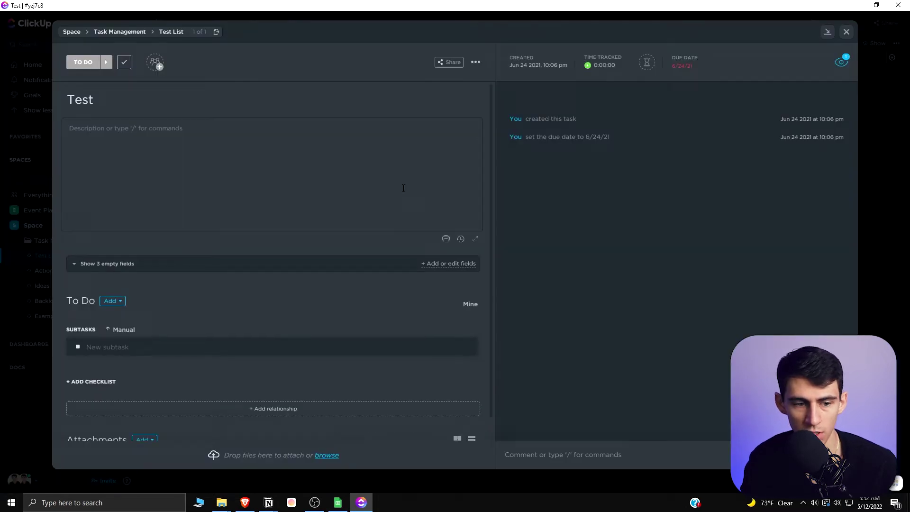
pyautogui.click(879, 218)
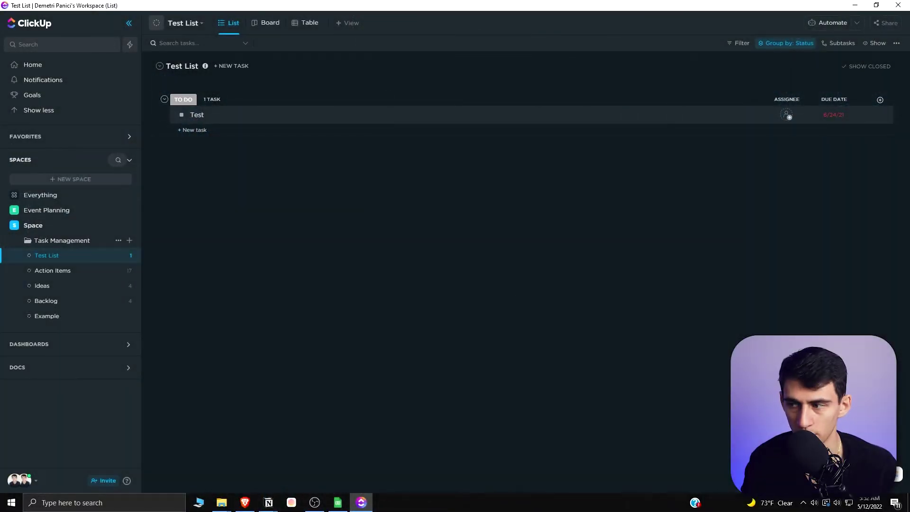
# Switch Test List to Table view grouped by the Priority custom field
pyautogui.hotkey('alt', 'Tab')
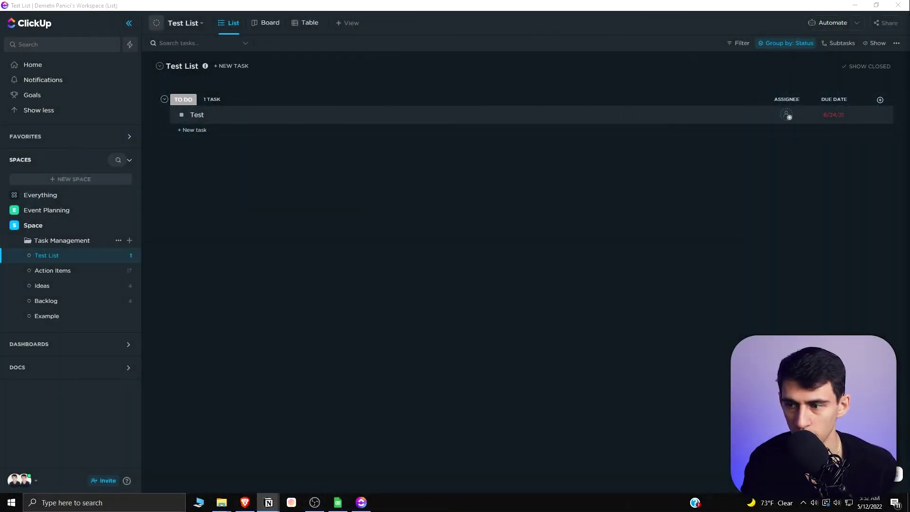
pyautogui.click(311, 23)
pyautogui.click(715, 42)
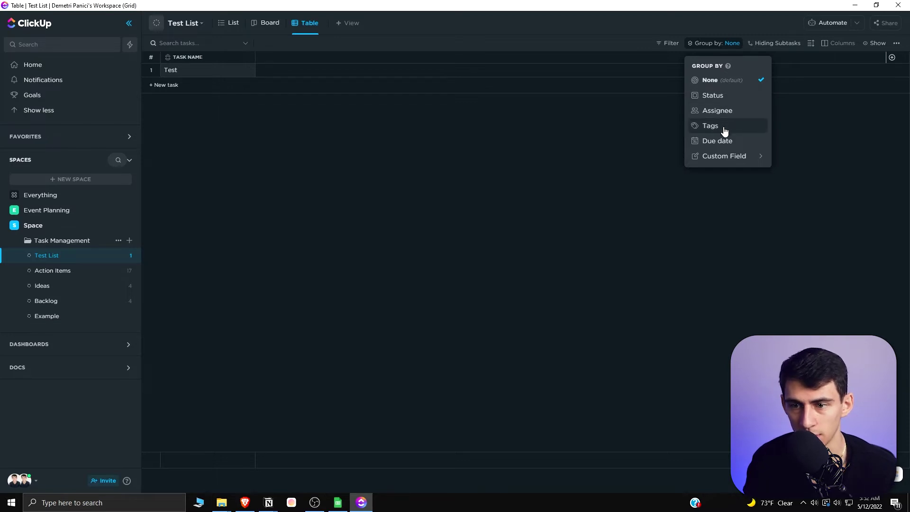
pyautogui.moveTo(724, 157)
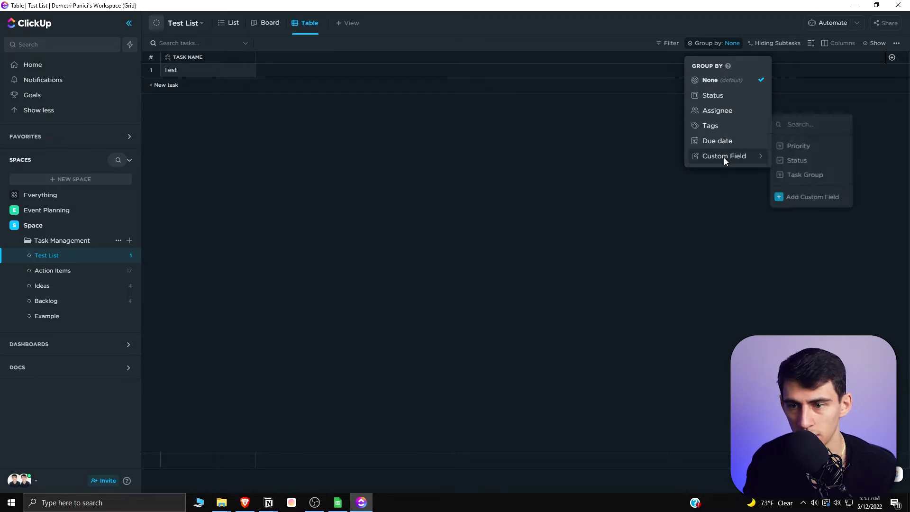
pyautogui.click(793, 153)
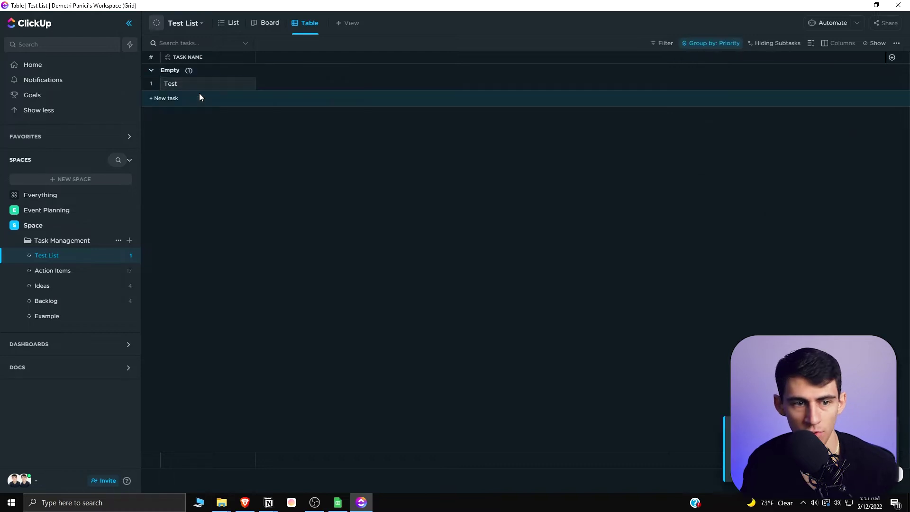
# Set the Test task's Priority field to Priority #1
pyautogui.click(245, 84)
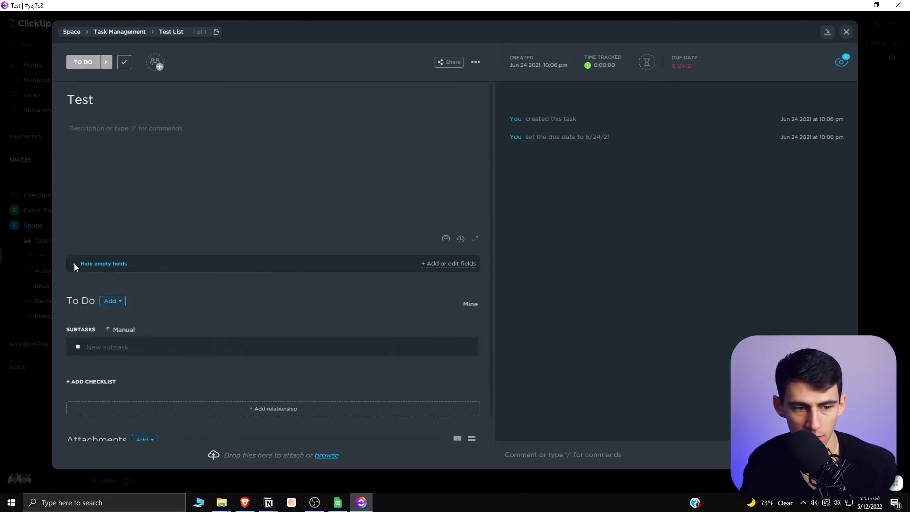
pyautogui.click(78, 263)
pyautogui.click(208, 280)
pyautogui.click(221, 337)
pyautogui.press('Escape')
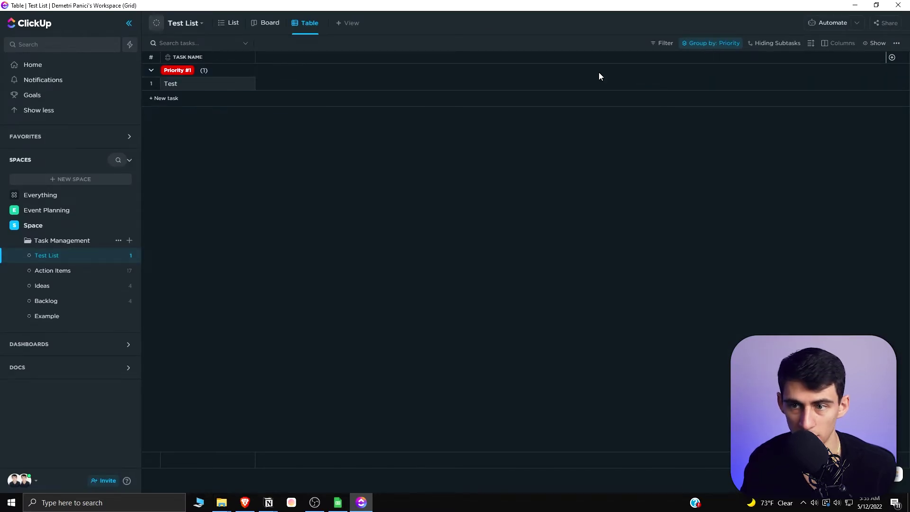
pyautogui.click(172, 98)
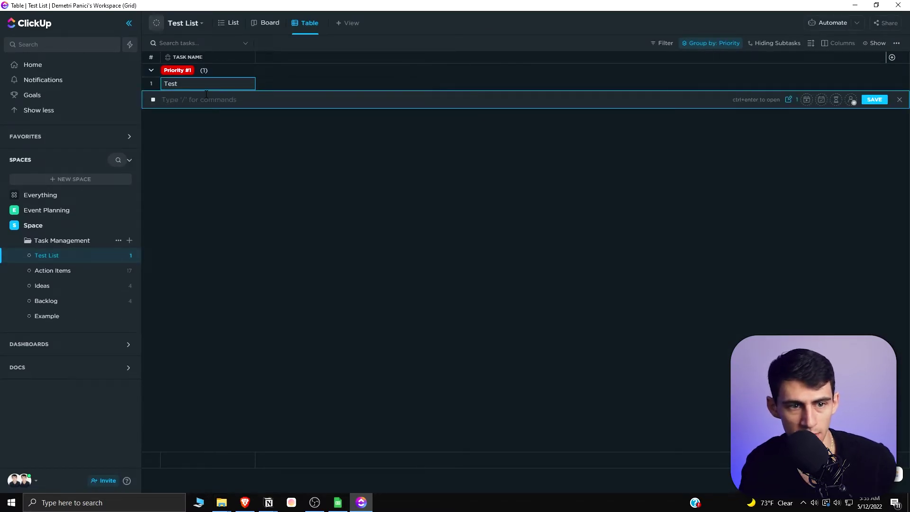
# Add a new task named test 2
pyautogui.write('test 2')
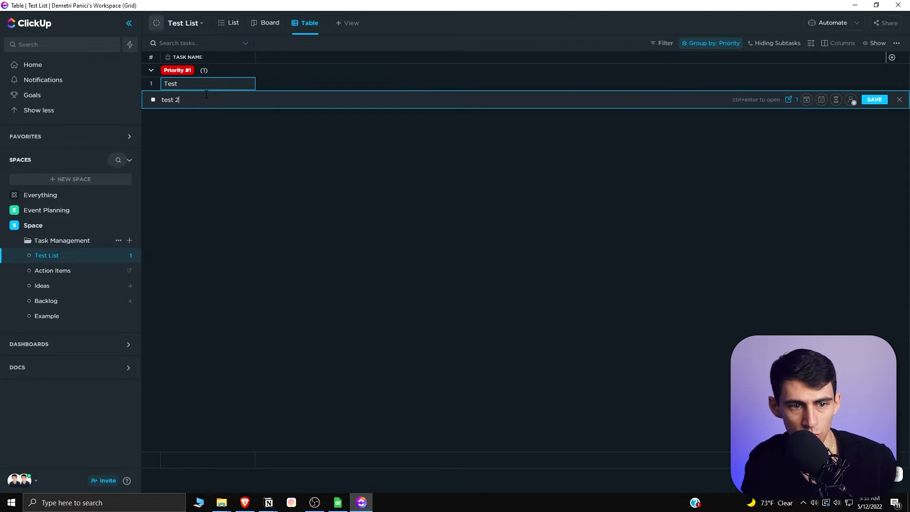
pyautogui.hotkey('ctrl', 'Return')
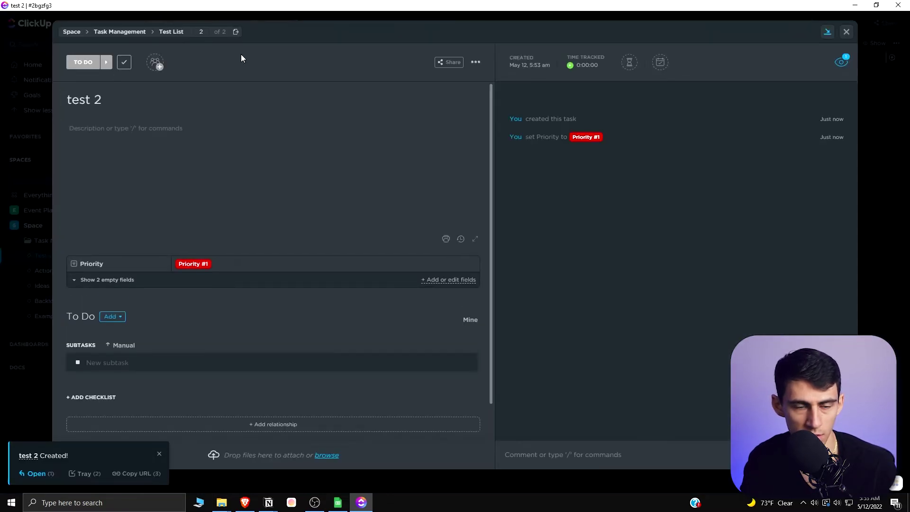
pyautogui.press('Escape')
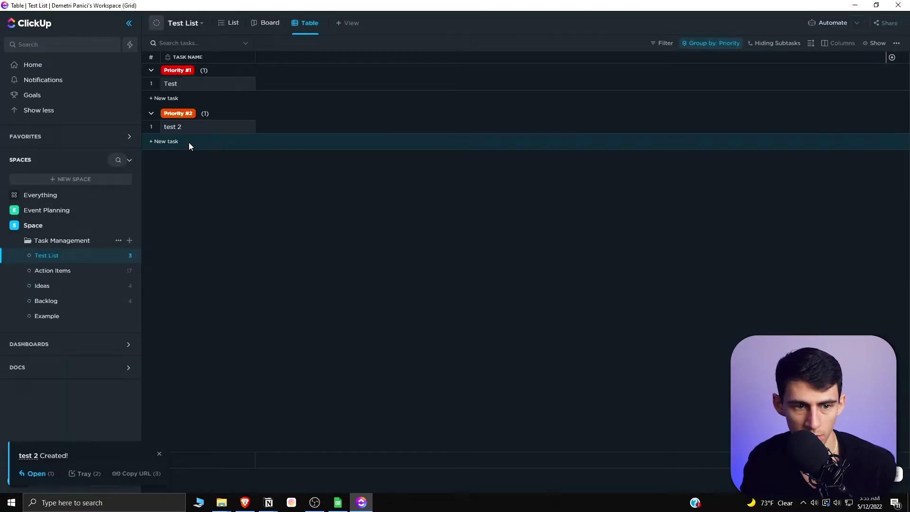
# Add a task named Future and set its Priority to Future
pyautogui.click(189, 142)
pyautogui.write('Future')
pyautogui.press('Return')
pyautogui.press('Escape')
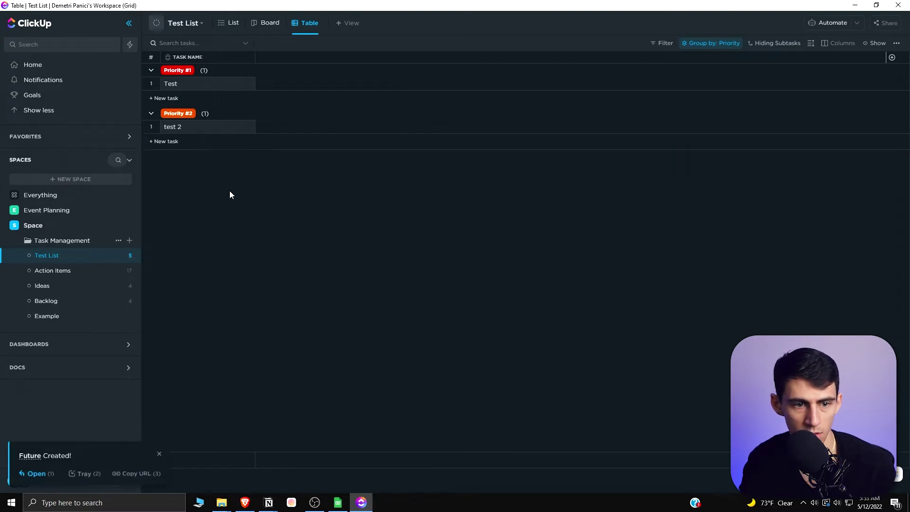
pyautogui.press('1')
pyautogui.click(214, 264)
pyautogui.click(216, 374)
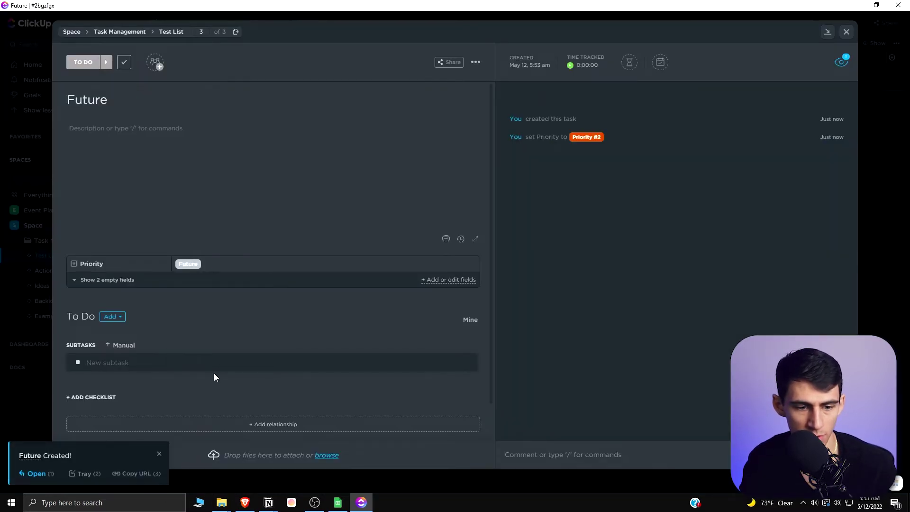
pyautogui.press('Escape')
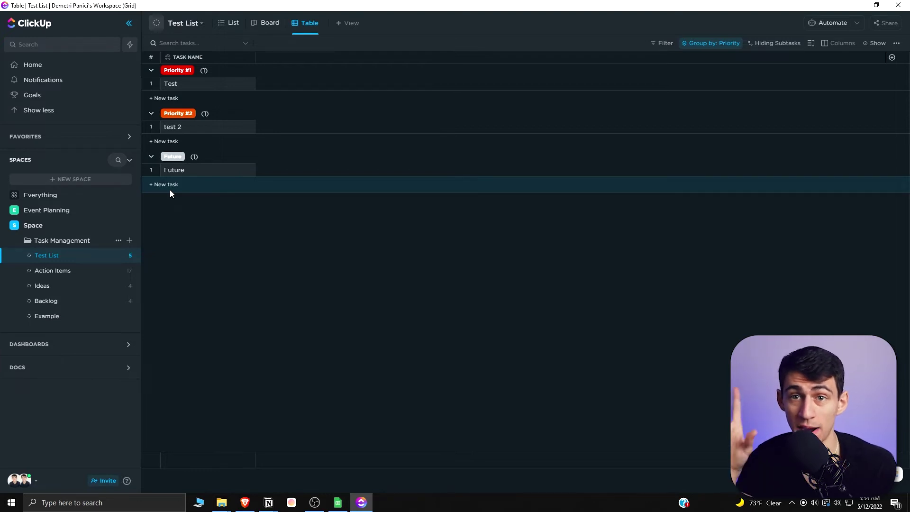
pyautogui.click(231, 24)
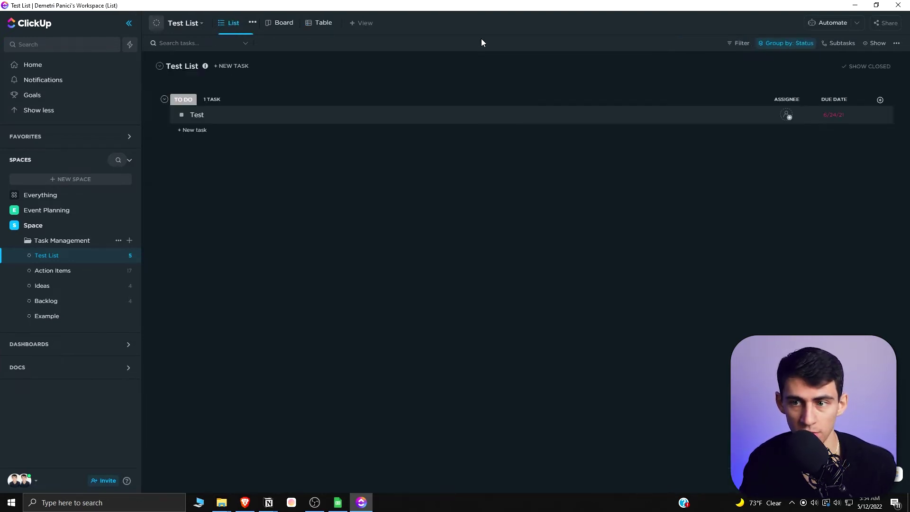
# Group the List view by the Priority field and open the Future task
pyautogui.click(785, 42)
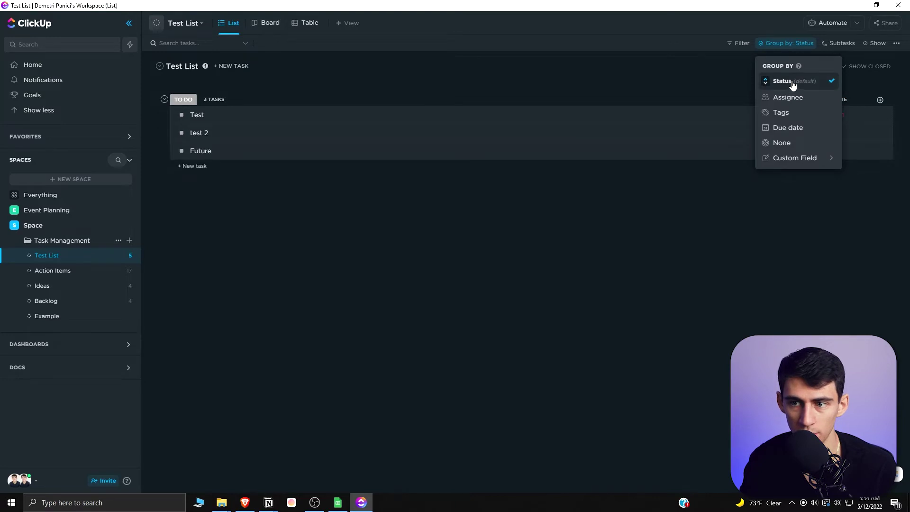
pyautogui.moveTo(801, 158)
pyautogui.click(836, 146)
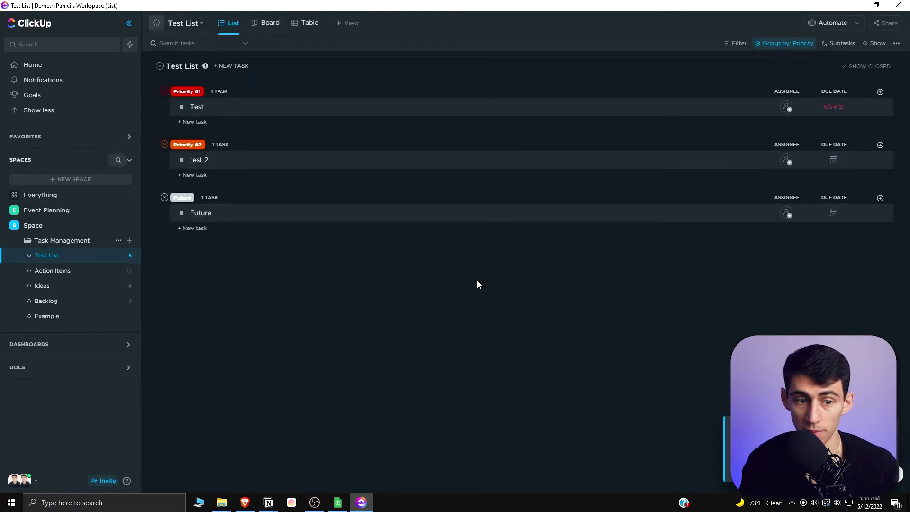
pyautogui.click(382, 218)
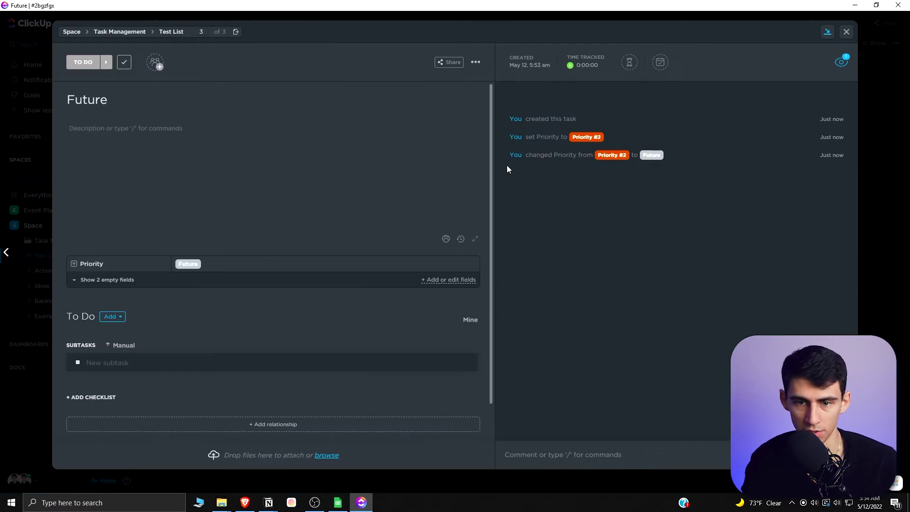
# Add a magenta fourth Priority option named Capture, then close the Future task
pyautogui.click(260, 264)
pyautogui.click(219, 391)
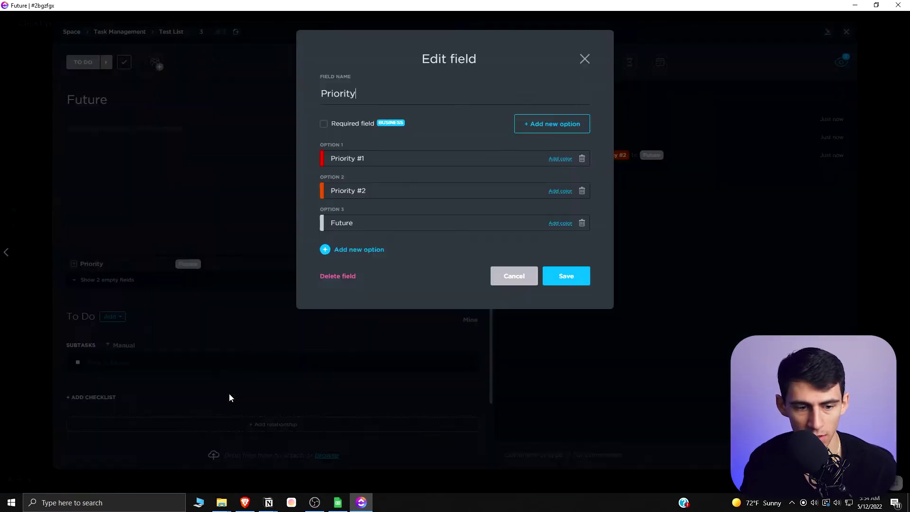
pyautogui.click(366, 251)
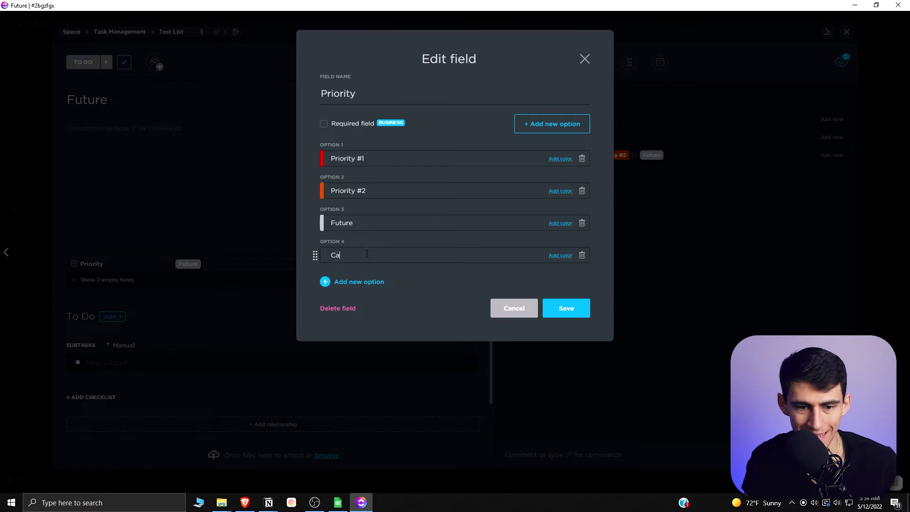
pyautogui.click(556, 256)
pyautogui.click(596, 272)
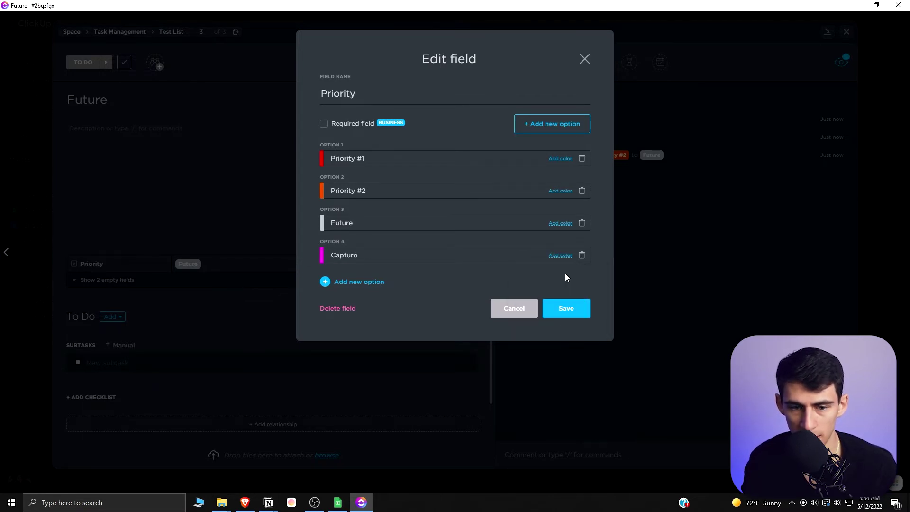
pyautogui.click(549, 310)
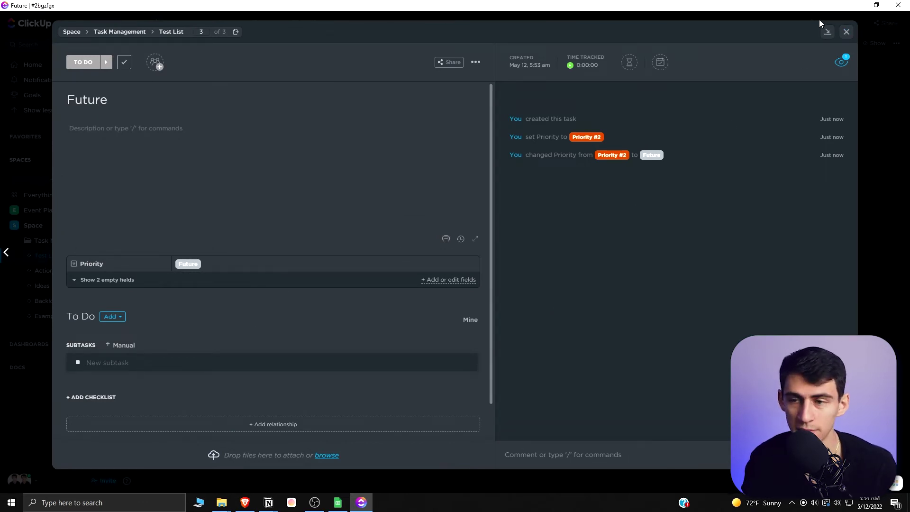
pyautogui.click(848, 33)
# Create a task 'Captured Inbox Task' under Future with Capture priority
pyautogui.click(194, 228)
pyautogui.write('T')
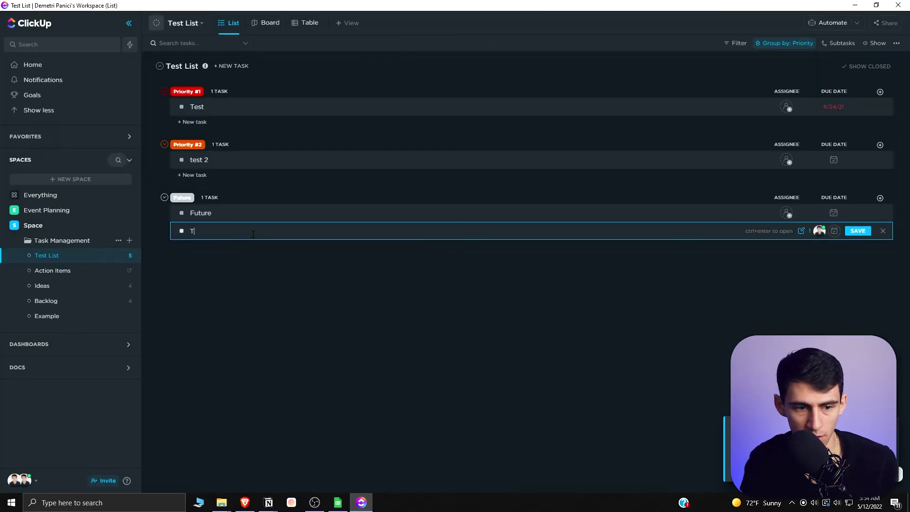
pyautogui.write('aptured Inbo')
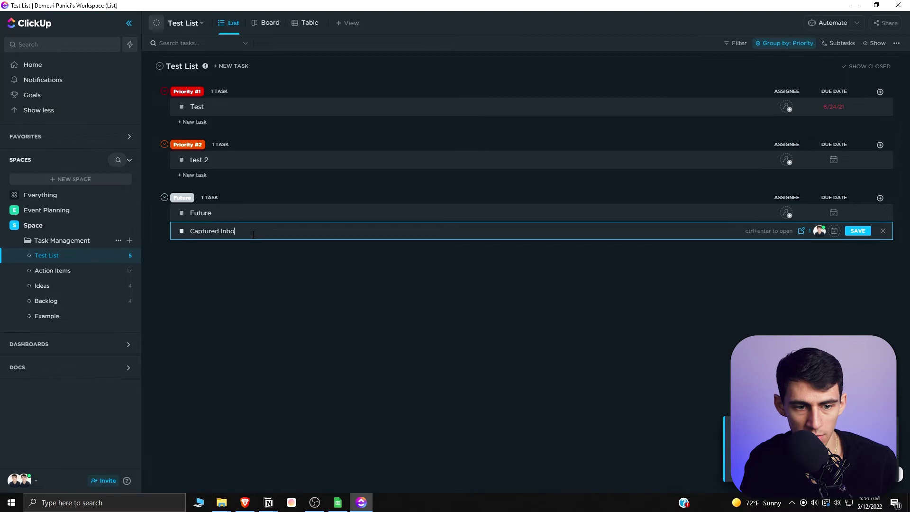
pyautogui.write('x T')
pyautogui.hotkey('ctrl', 'Return')
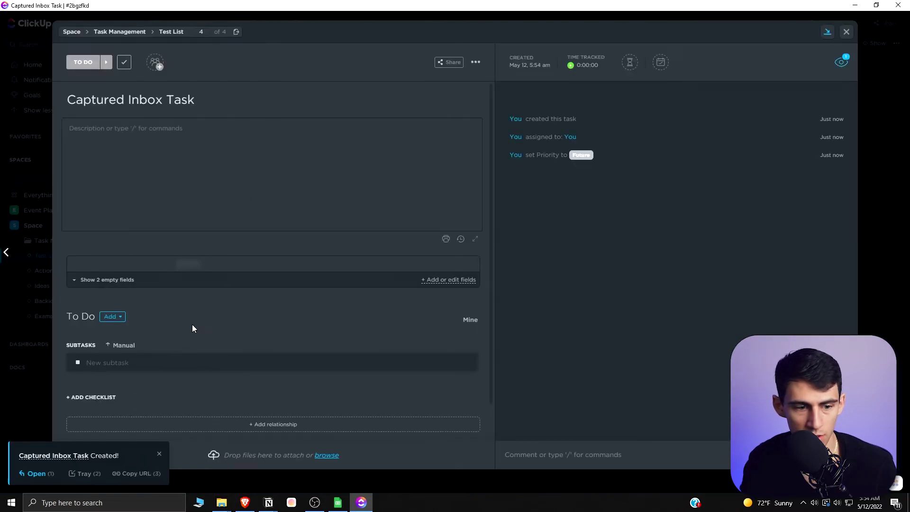
pyautogui.click(187, 263)
pyautogui.click(214, 392)
# Rename the Capture priority option to Inbox
pyautogui.click(211, 264)
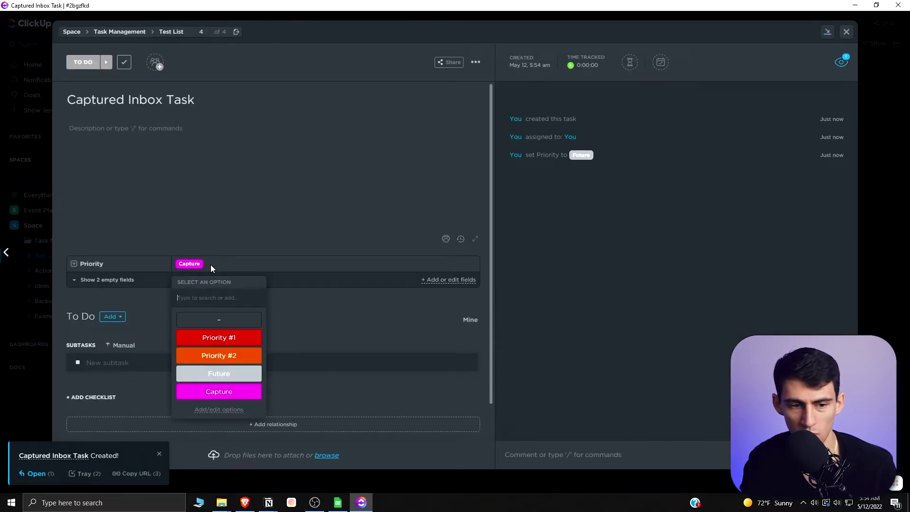
pyautogui.click(219, 410)
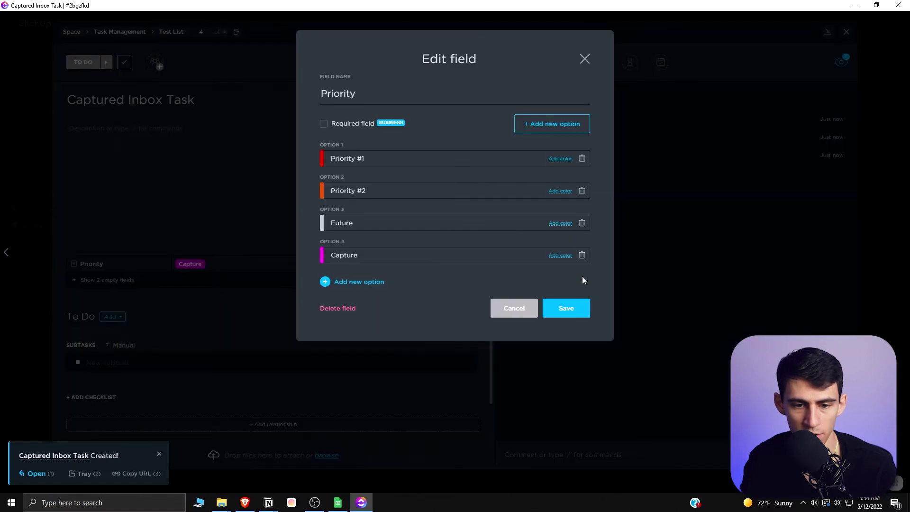
pyautogui.write('In')
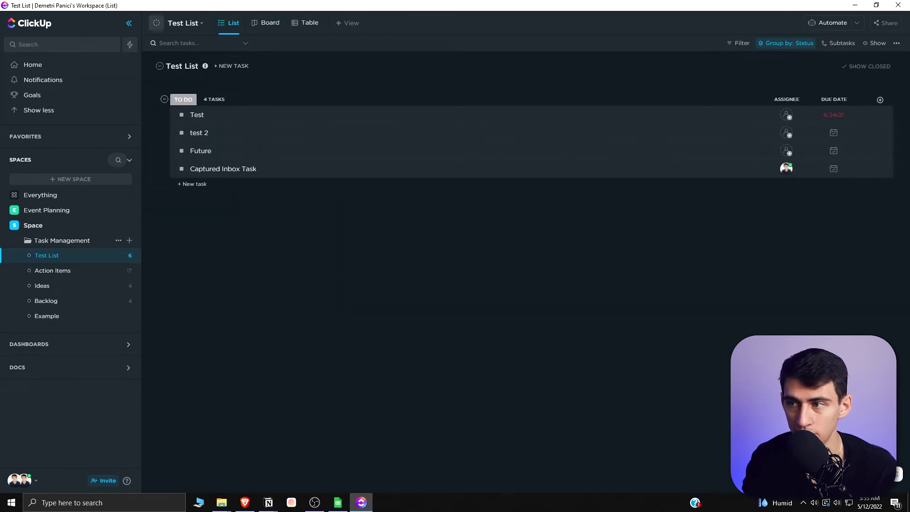
# Regroup Test List by Priority into Priority #1, Priority #2, Future and Inbox groups
pyautogui.hotkey('alt', 'Tab')
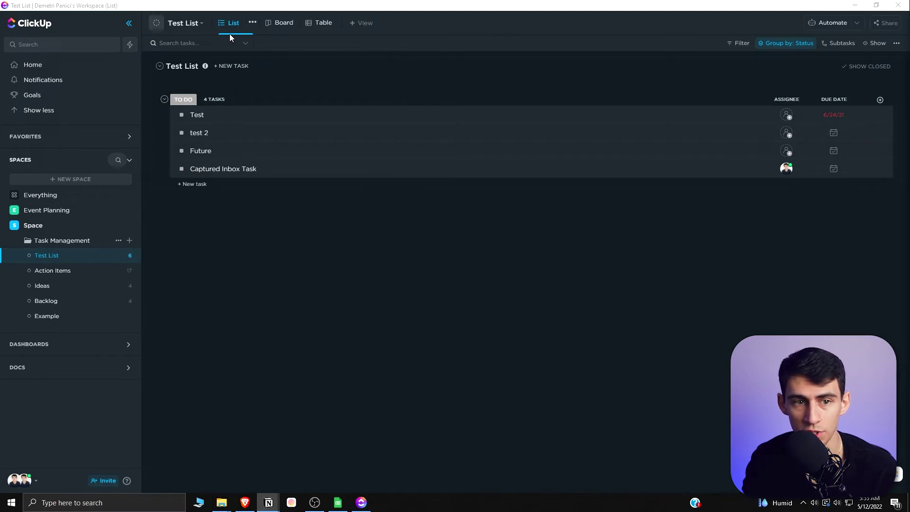
pyautogui.click(787, 43)
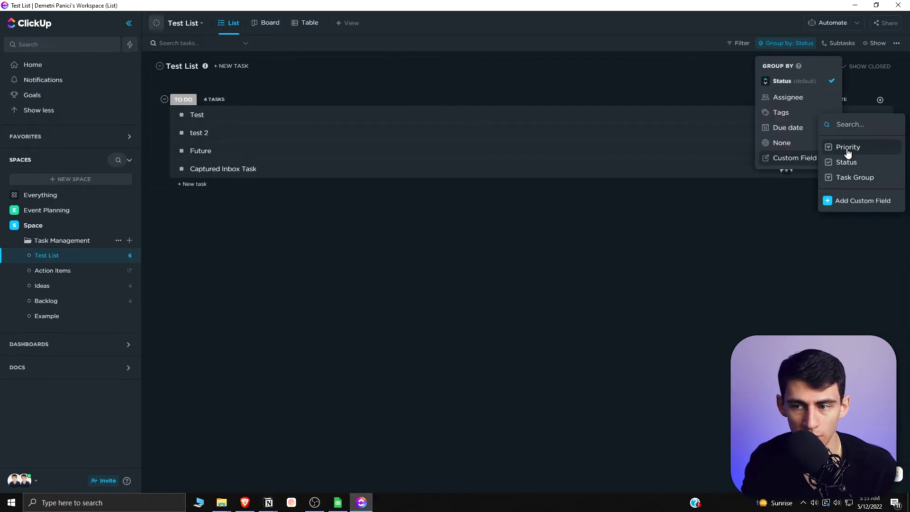
pyautogui.click(846, 146)
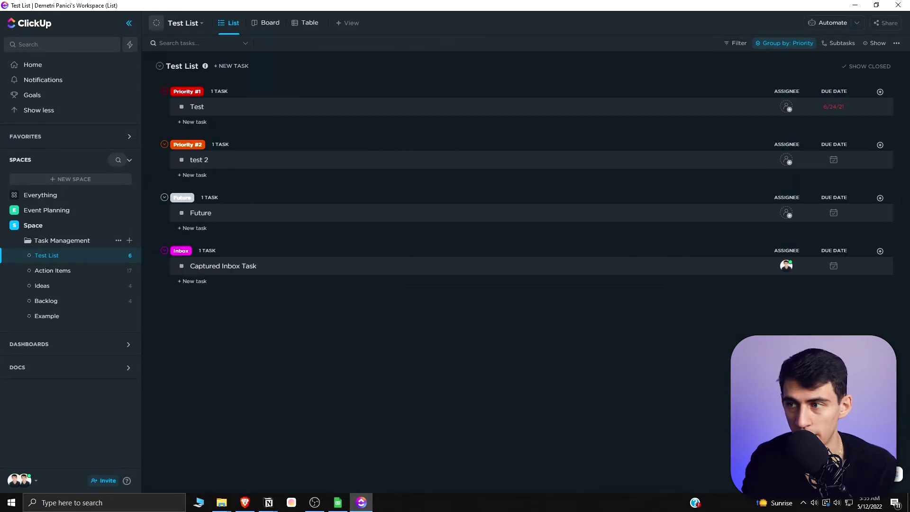
pyautogui.click(268, 502)
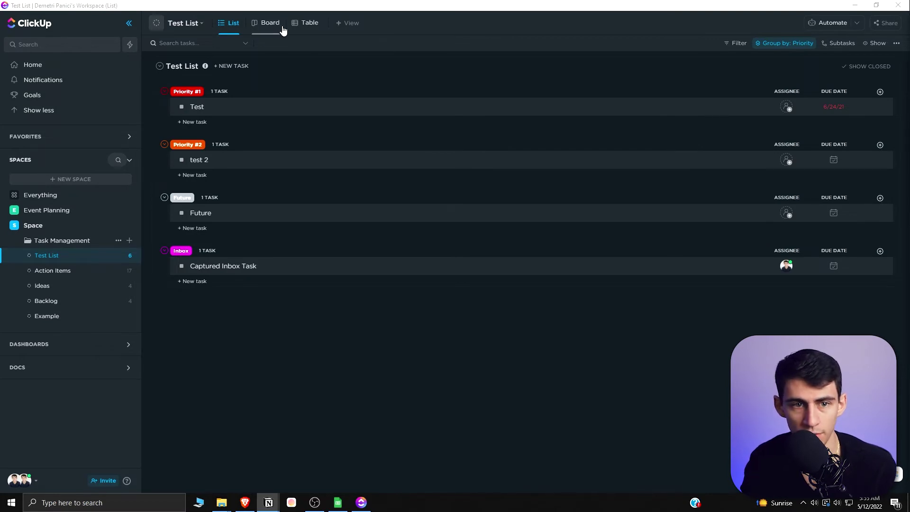
pyautogui.rightClick(232, 27)
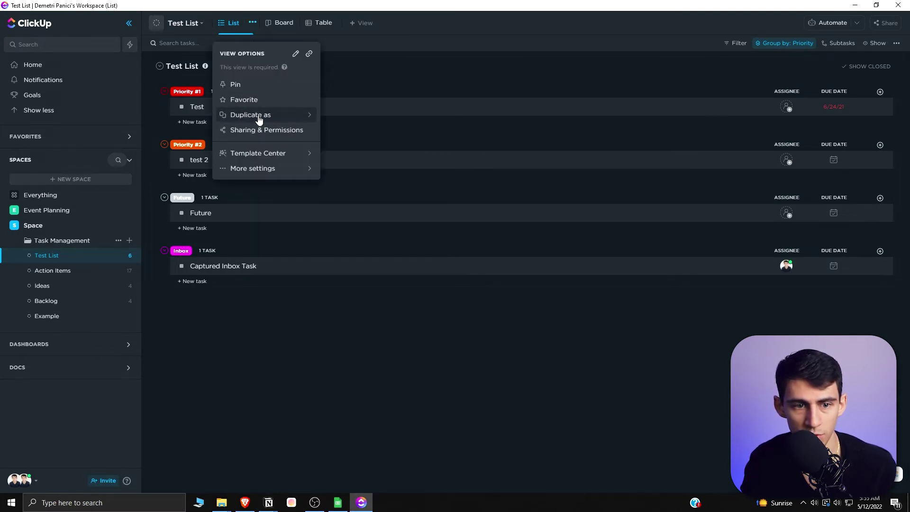
# Duplicate the list view as a new List view and rename the original view to 'Inbox'
pyautogui.moveTo(258, 115)
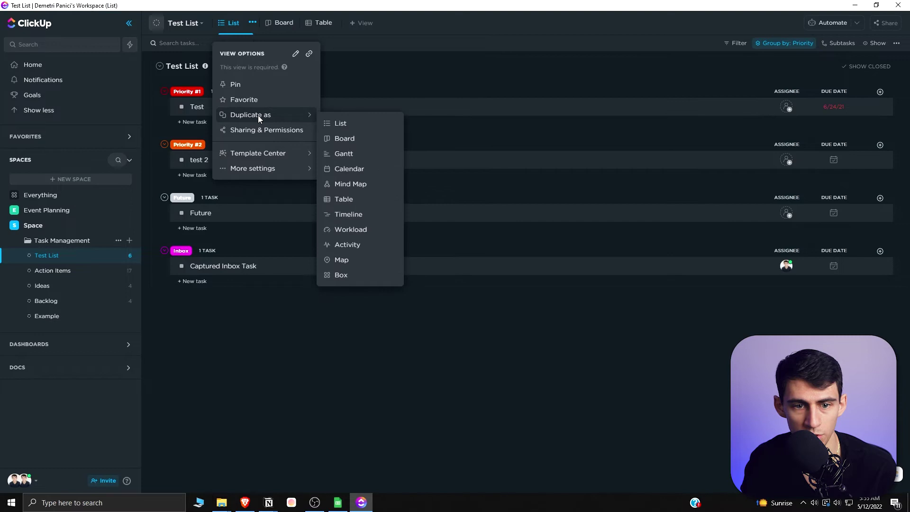
pyautogui.click(340, 124)
pyautogui.doubleClick(248, 63)
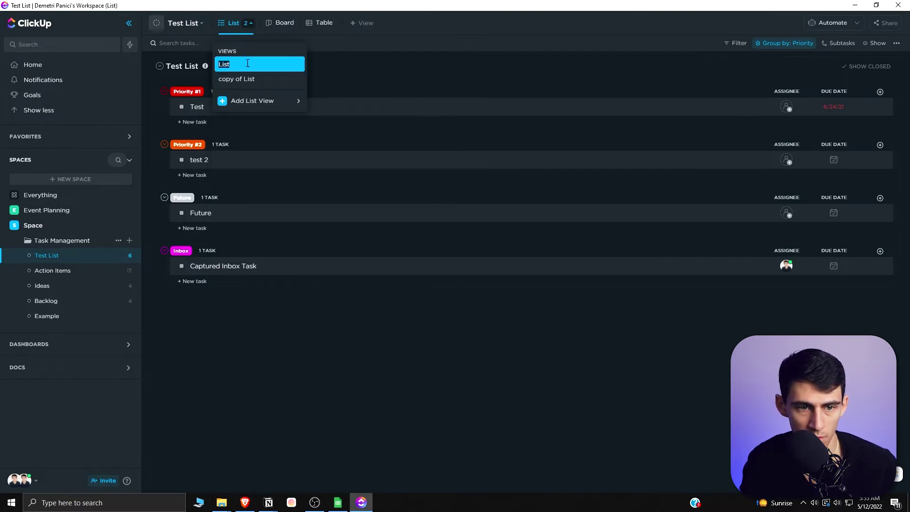
pyautogui.write('Inbox')
pyautogui.press('Return')
# Filter the Inbox view to tasks whose Priority is Inbox
pyautogui.click(745, 43)
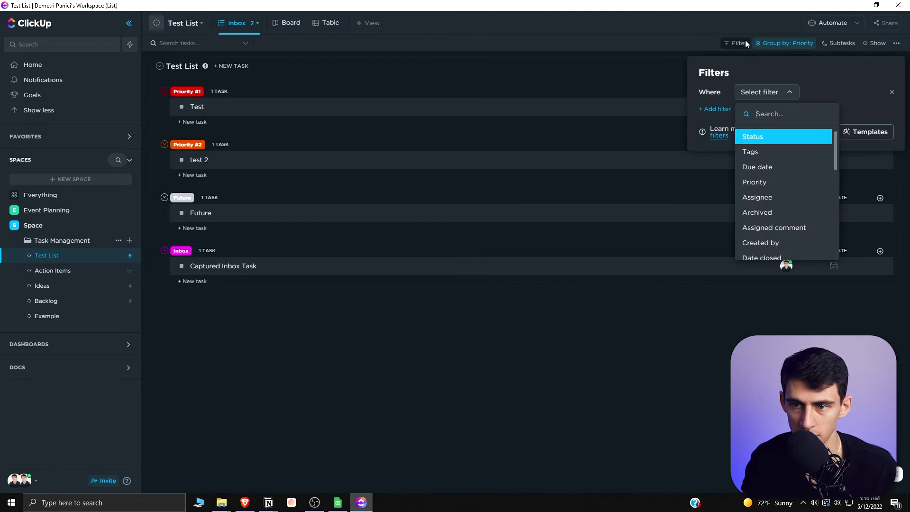
pyautogui.scroll(-1, 786, 189)
pyautogui.scroll(1, 794, 185)
pyautogui.click(795, 185)
pyautogui.click(813, 181)
pyautogui.click(358, 119)
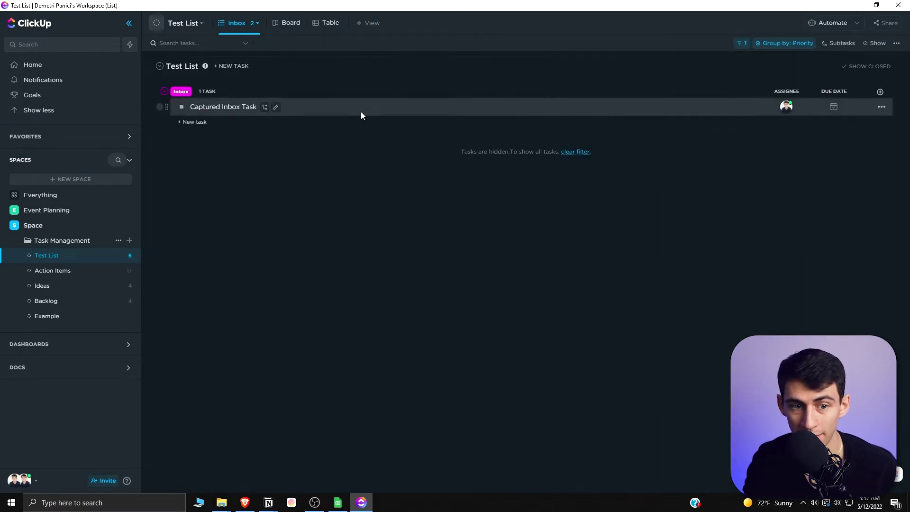
pyautogui.click(741, 45)
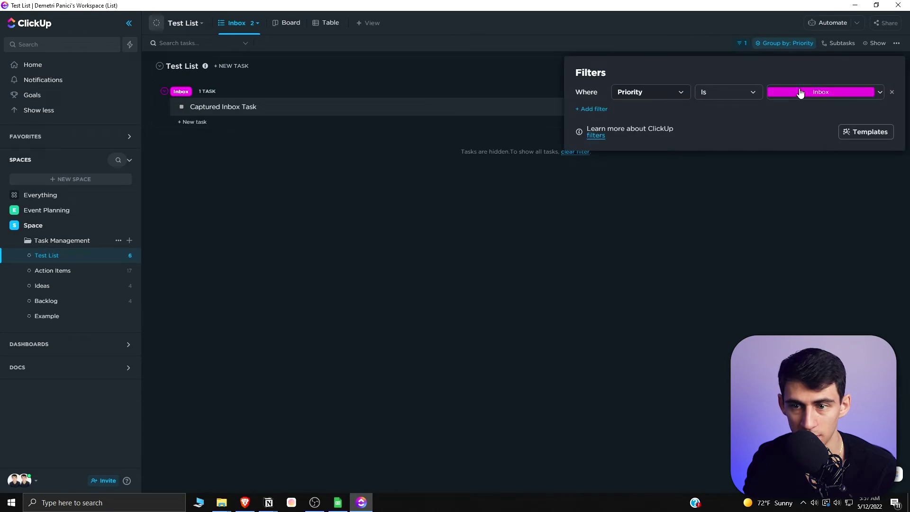
pyautogui.click(308, 102)
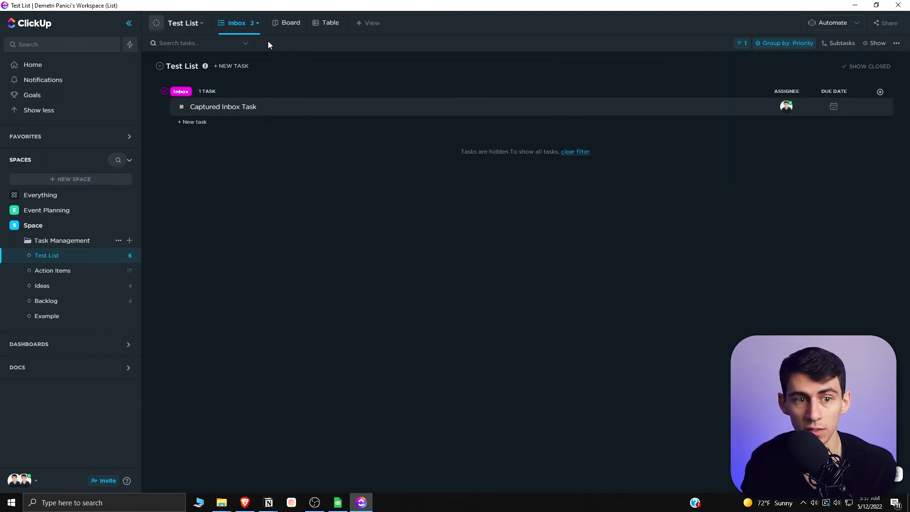
# After trying Due date and Tags grouping, group the Inbox view by the Task Group custom field
pyautogui.click(780, 44)
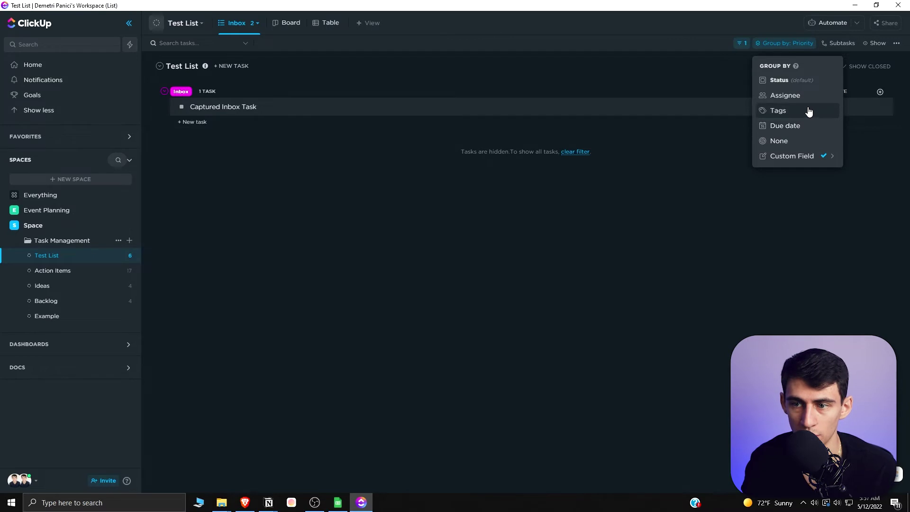
pyautogui.click(814, 125)
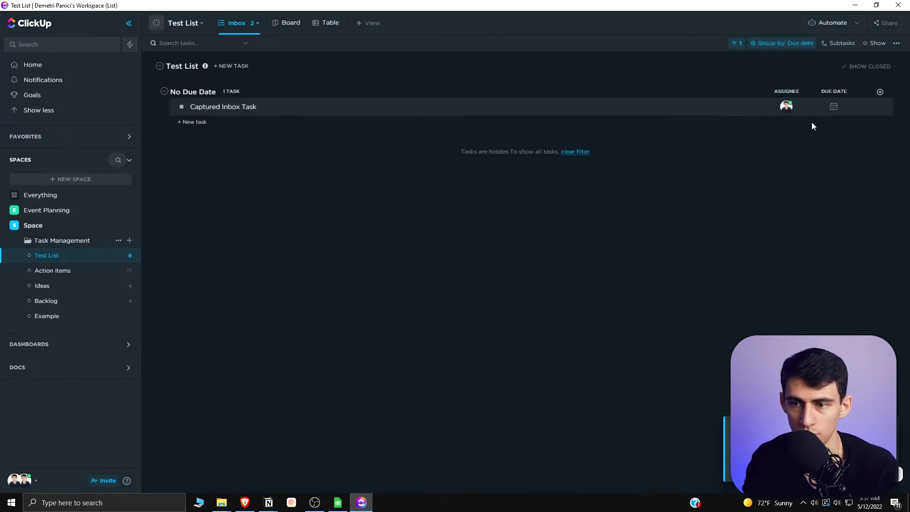
pyautogui.click(782, 43)
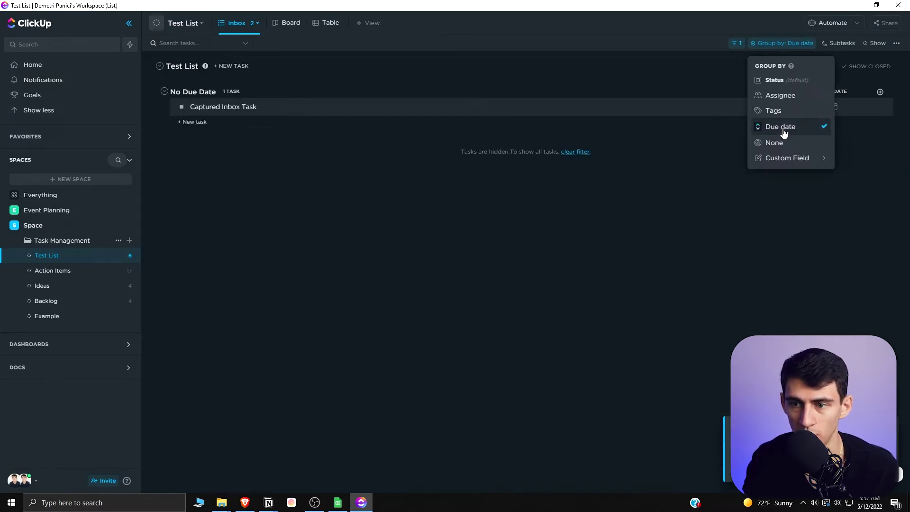
pyautogui.click(785, 111)
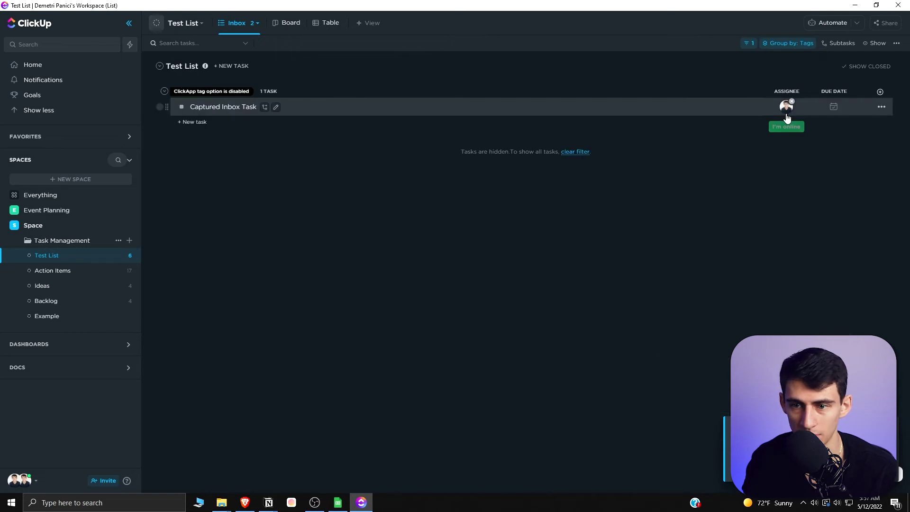
pyautogui.click(777, 45)
pyautogui.moveTo(803, 157)
pyautogui.click(846, 178)
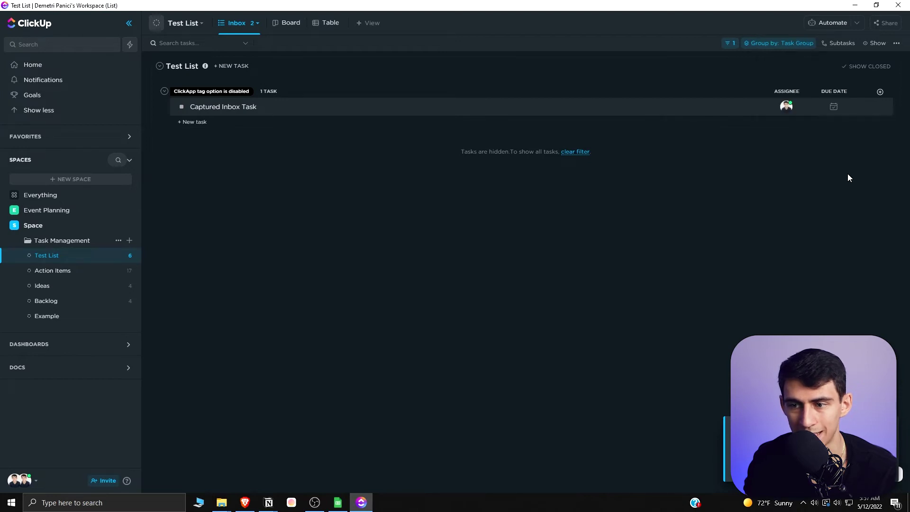
pyautogui.click(253, 102)
pyautogui.click(863, 143)
# Duplicate the Captured Inbox Task
pyautogui.rightClick(354, 108)
pyautogui.click(396, 201)
pyautogui.press('Return')
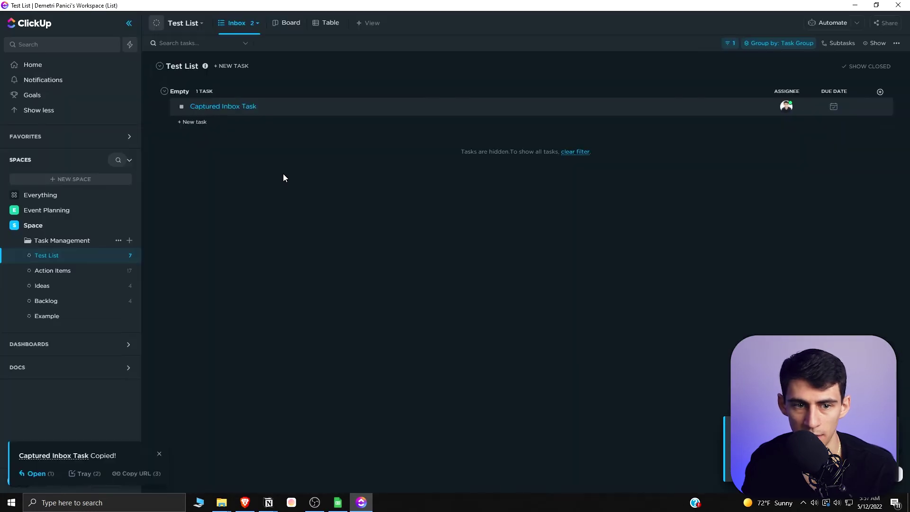
# Open the duplicated task and set its Task Group field to Work
pyautogui.click(38, 476)
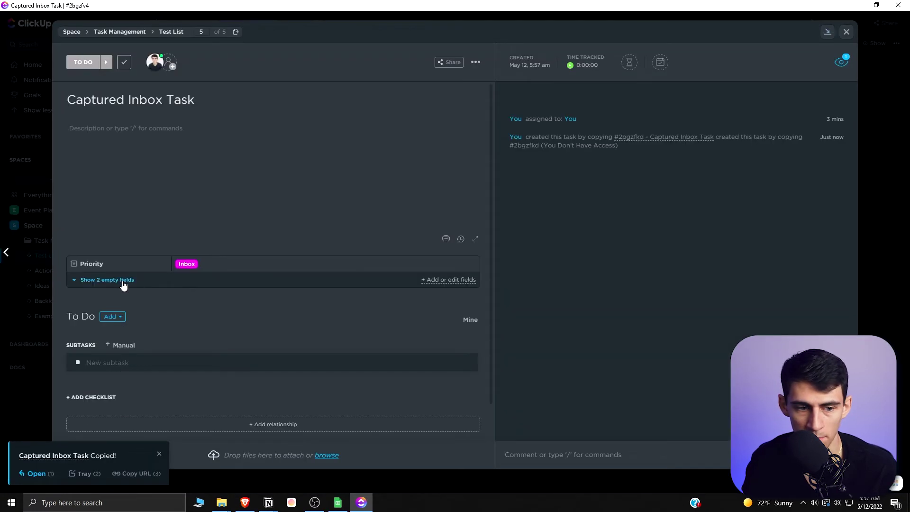
pyautogui.click(129, 279)
pyautogui.click(186, 295)
pyautogui.click(213, 370)
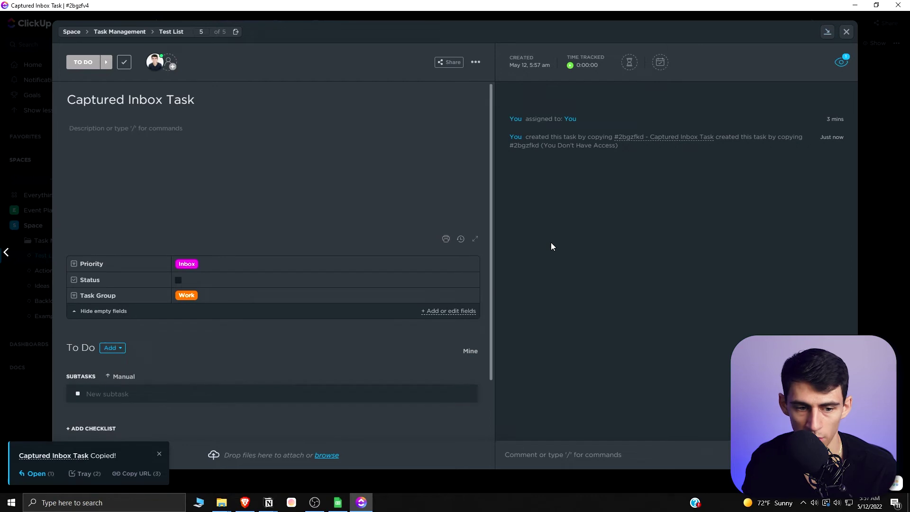
pyautogui.click(860, 210)
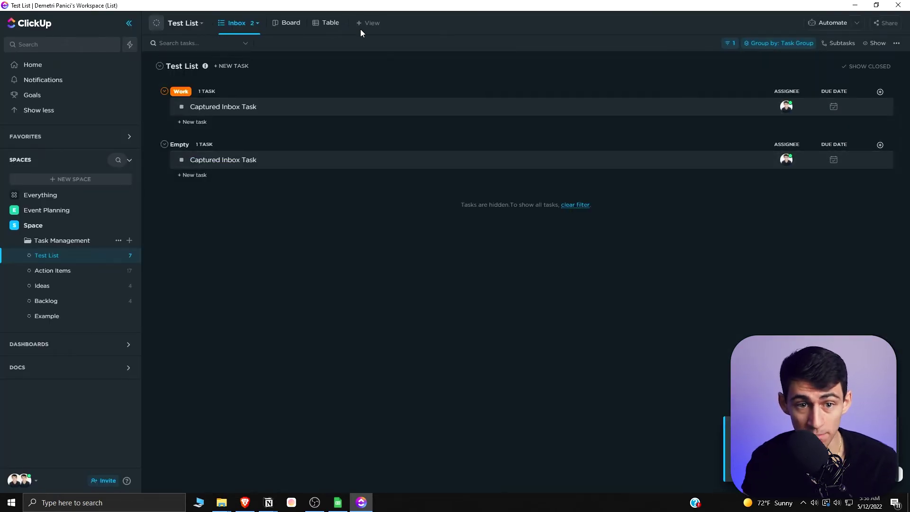
# Rename the copied view to 'GTD Actions' and move the Inbox view tab before it
pyautogui.click(256, 23)
pyautogui.moveTo(237, 79); pyautogui.dragTo(298, 80)
pyautogui.click(299, 79)
pyautogui.click(300, 106)
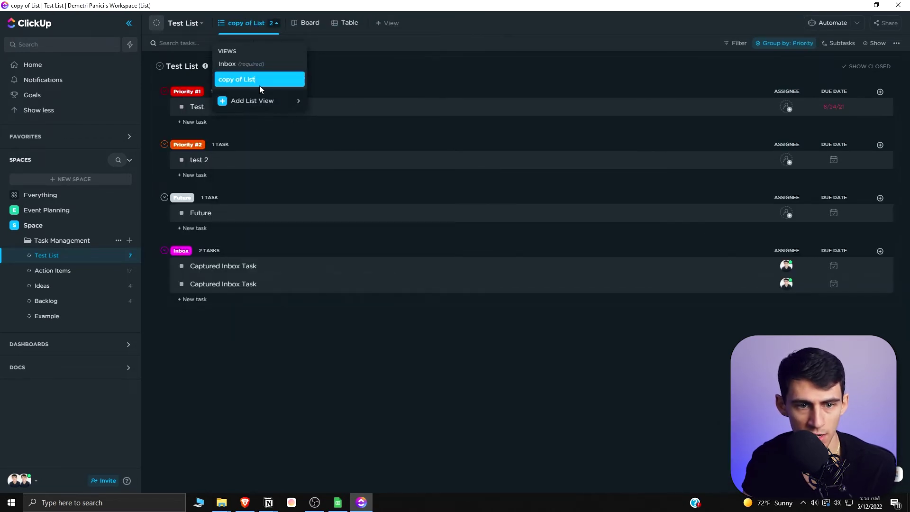
pyautogui.write('GTD Actions')
pyautogui.press('Return')
pyautogui.moveTo(290, 26); pyautogui.dragTo(238, 28)
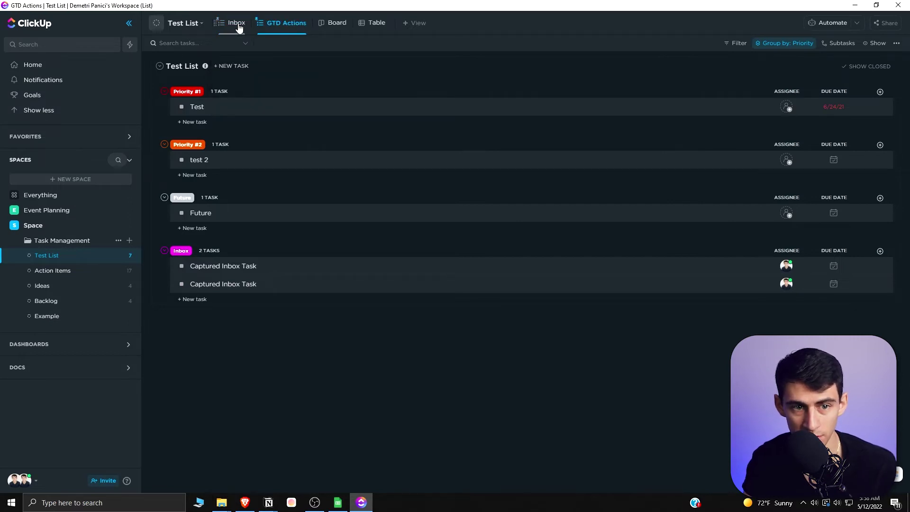
pyautogui.click(734, 43)
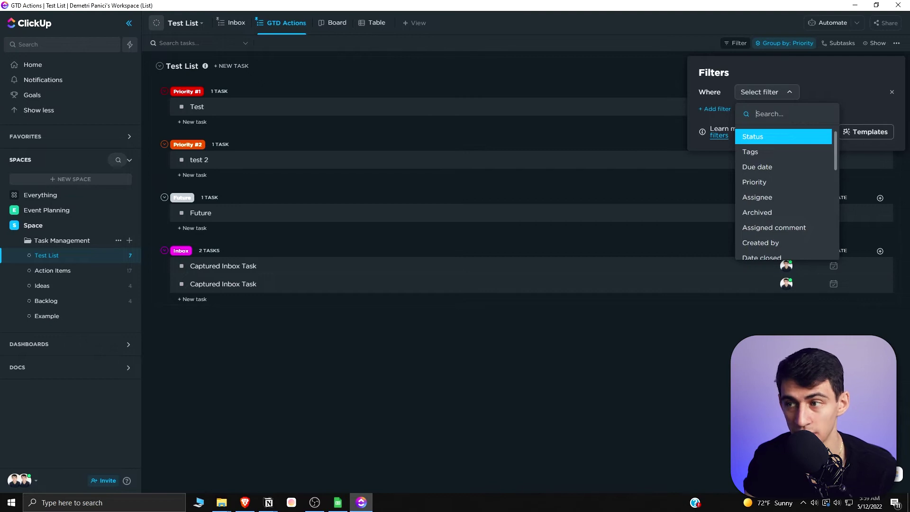
# Filter GTD Actions to tasks whose Status checkbox field is not checked
pyautogui.scroll(-2, 774, 209)
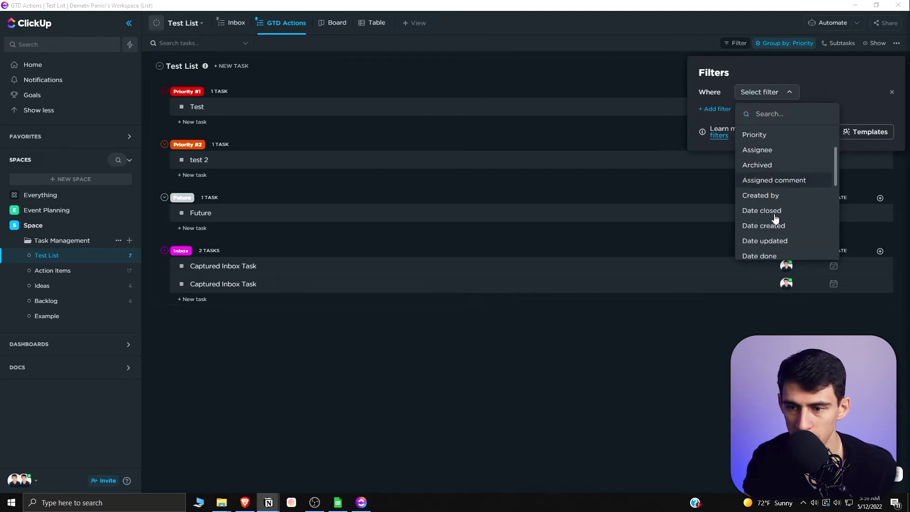
pyautogui.click(774, 114)
pyautogui.write('status')
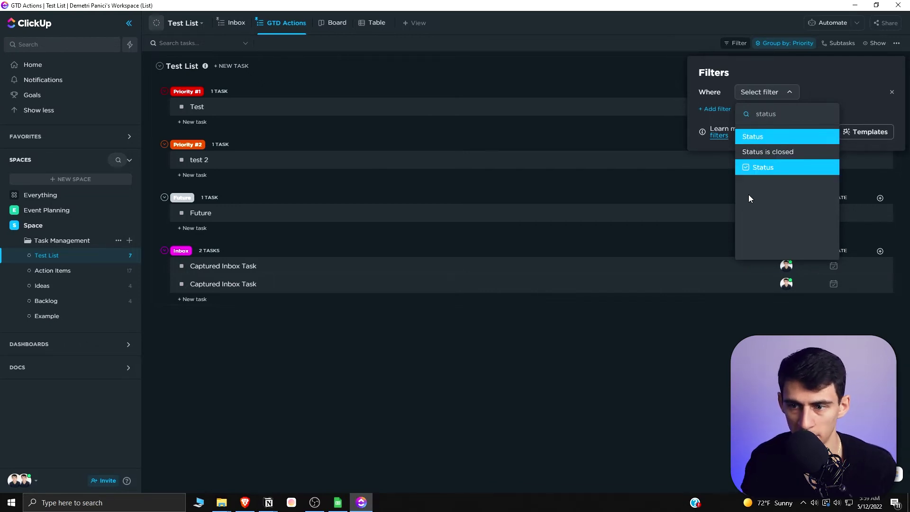
pyautogui.click(766, 167)
pyautogui.click(737, 129)
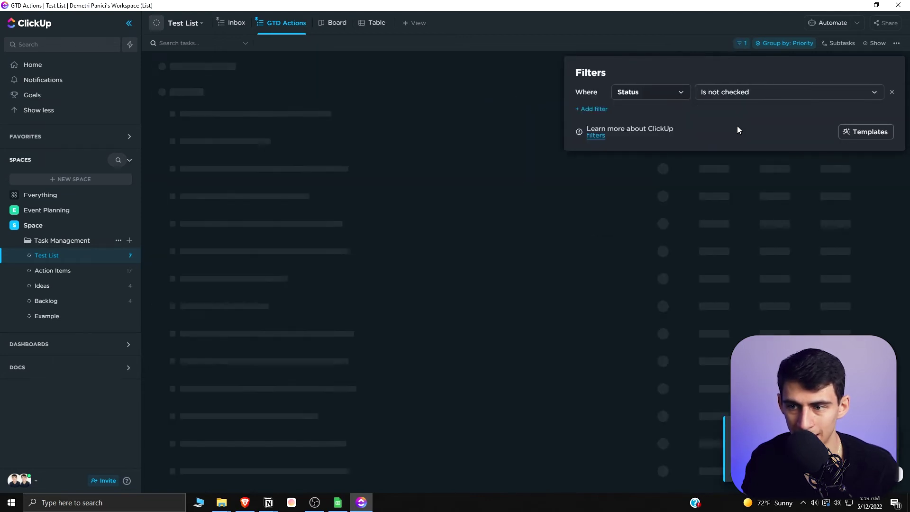
pyautogui.click(455, 193)
pyautogui.click(896, 43)
pyautogui.click(876, 44)
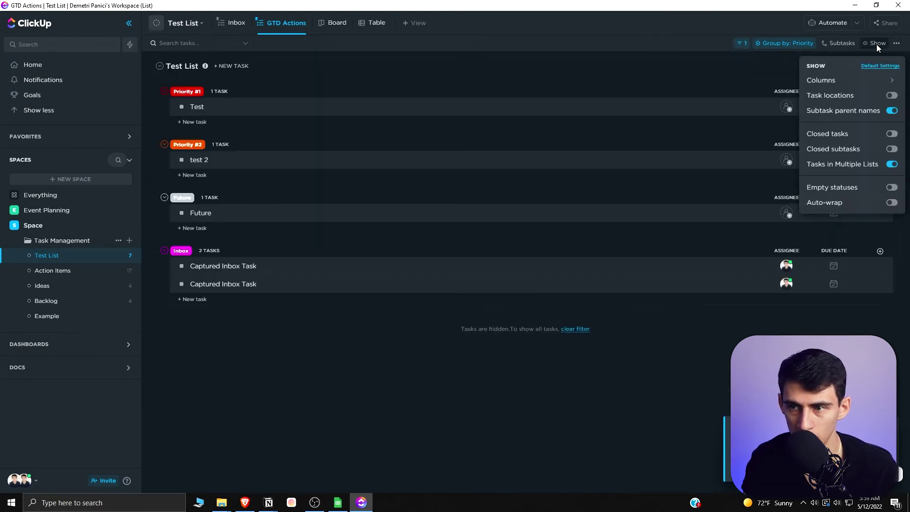
# Show the Status and Task Group columns in the GTD Actions list
pyautogui.click(825, 80)
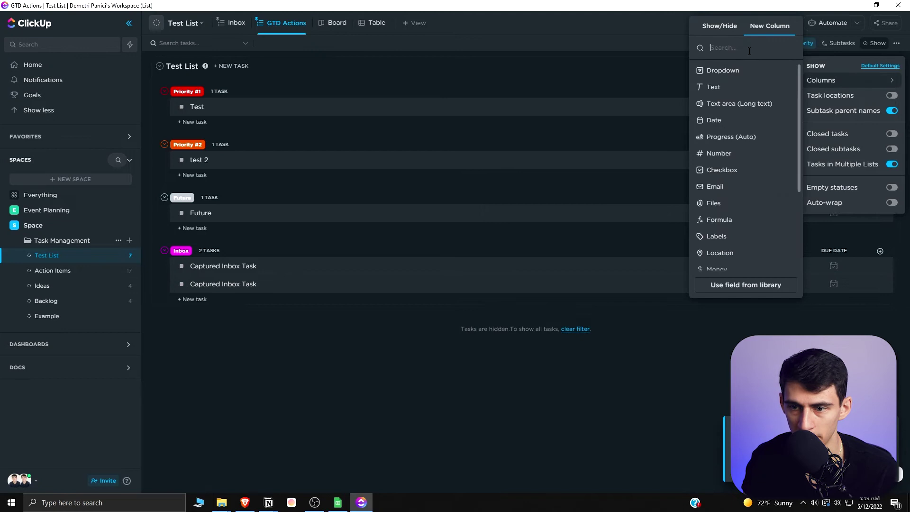
pyautogui.click(722, 169)
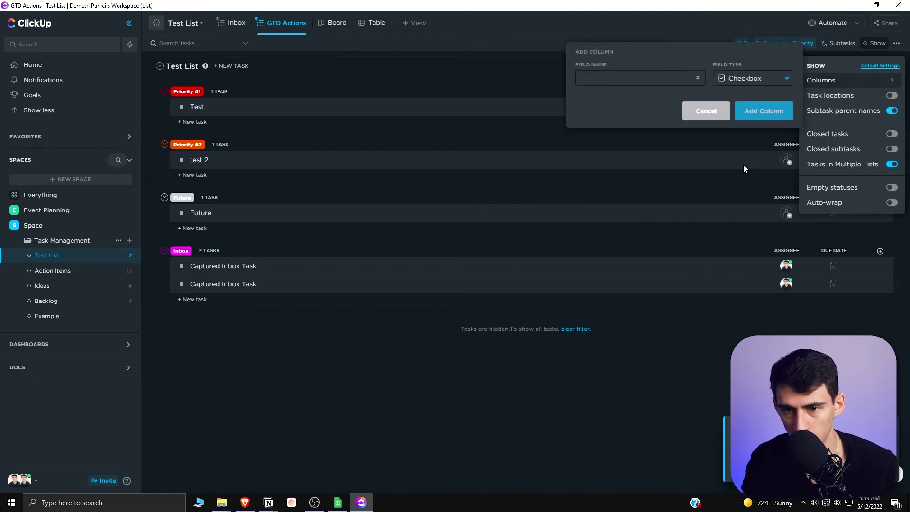
pyautogui.click(707, 112)
pyautogui.write('st')
pyautogui.click(719, 59)
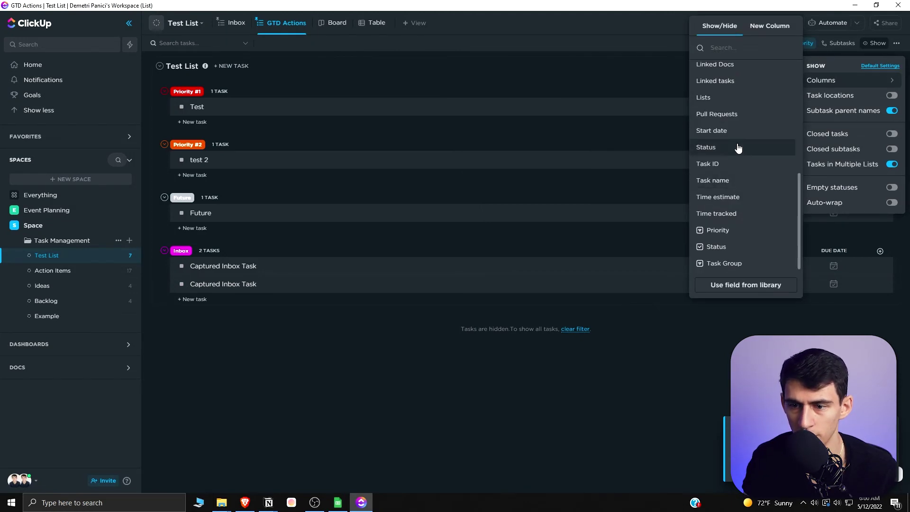
pyautogui.click(716, 247)
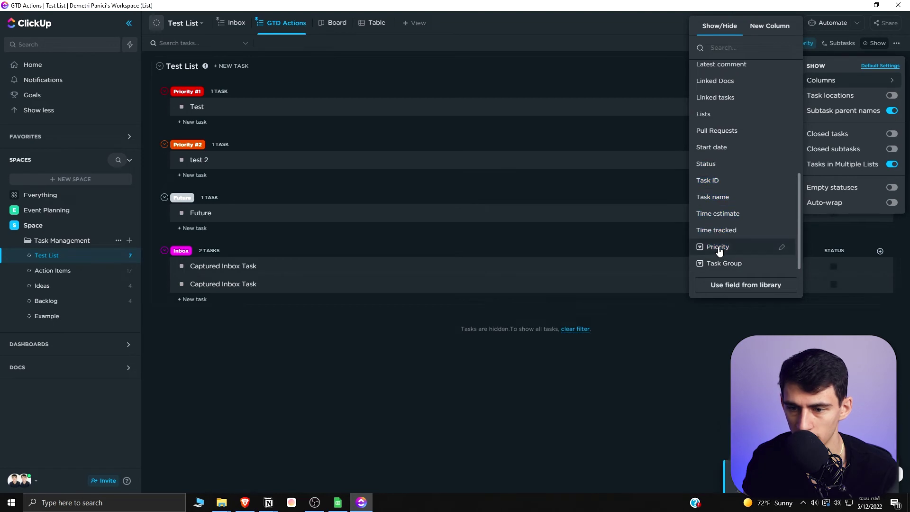
pyautogui.click(752, 265)
pyautogui.press('Escape')
pyautogui.press('Escape')
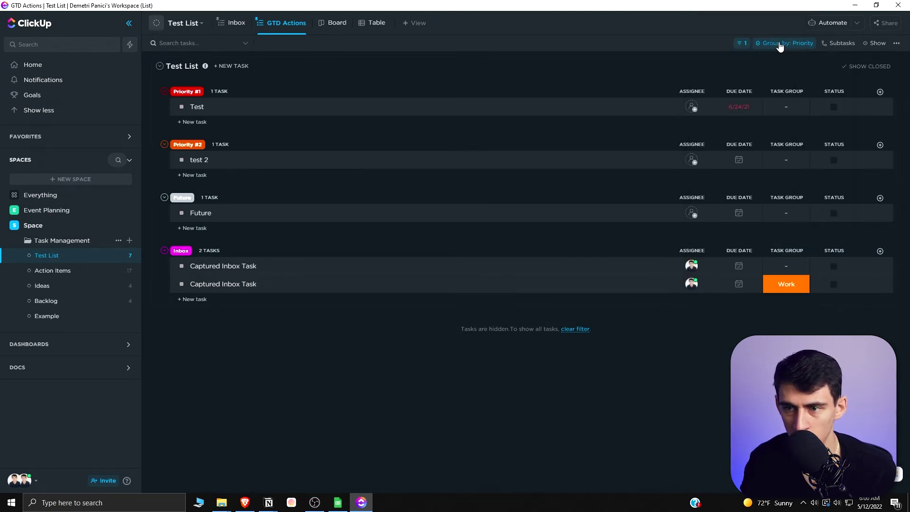
# Tick the Test task's Status checkbox to mark it done
pyautogui.click(742, 43)
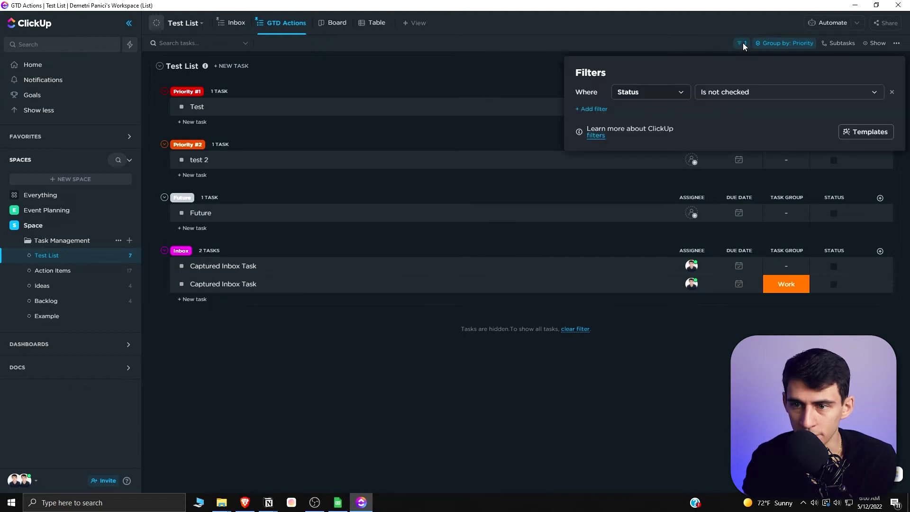
pyautogui.click(812, 140)
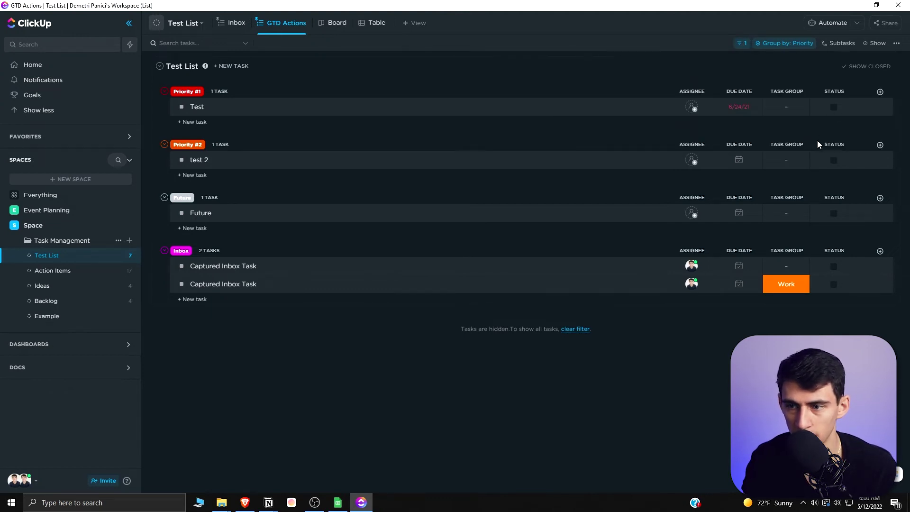
pyautogui.click(833, 107)
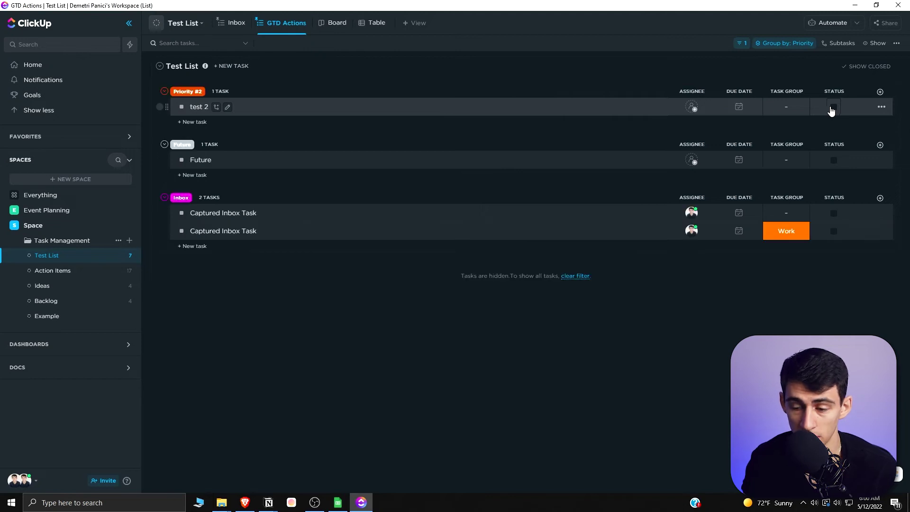
# Review the Captured Inbox Task's empty fields, then hide closed tasks from the list
pyautogui.click(244, 214)
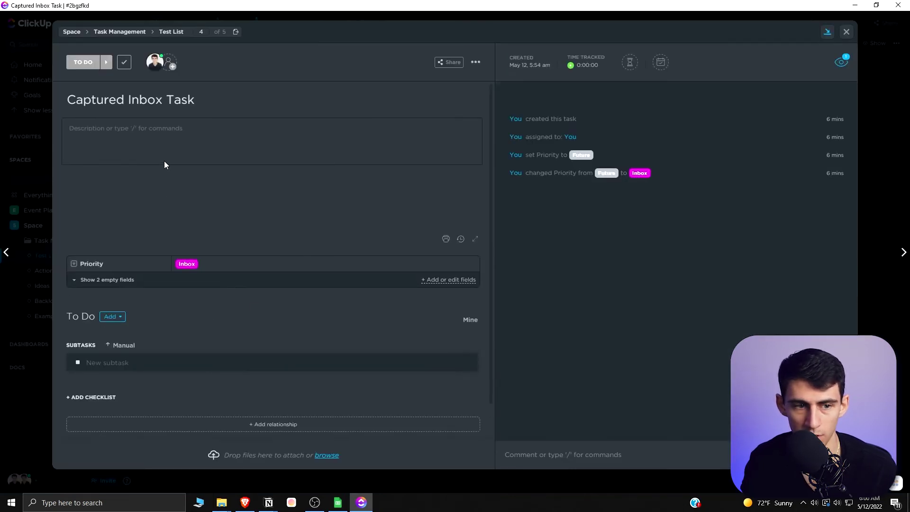
pyautogui.click(121, 279)
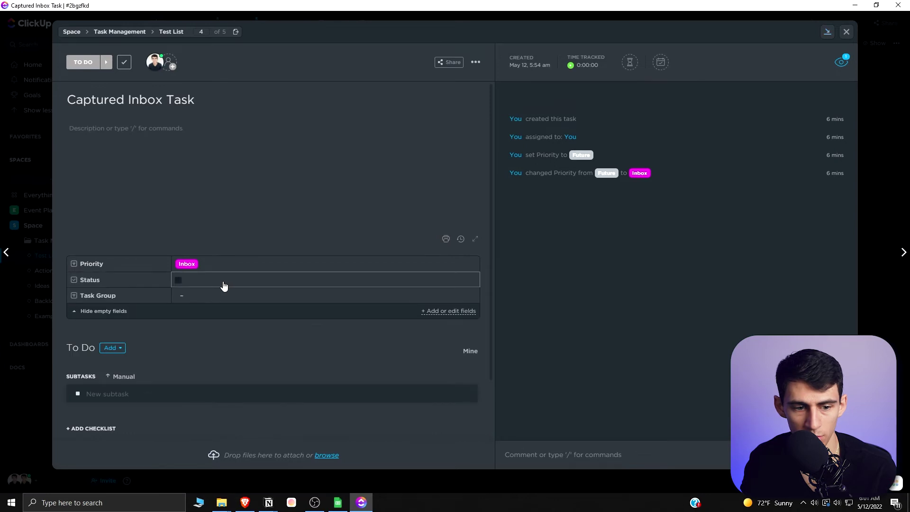
pyautogui.click(863, 61)
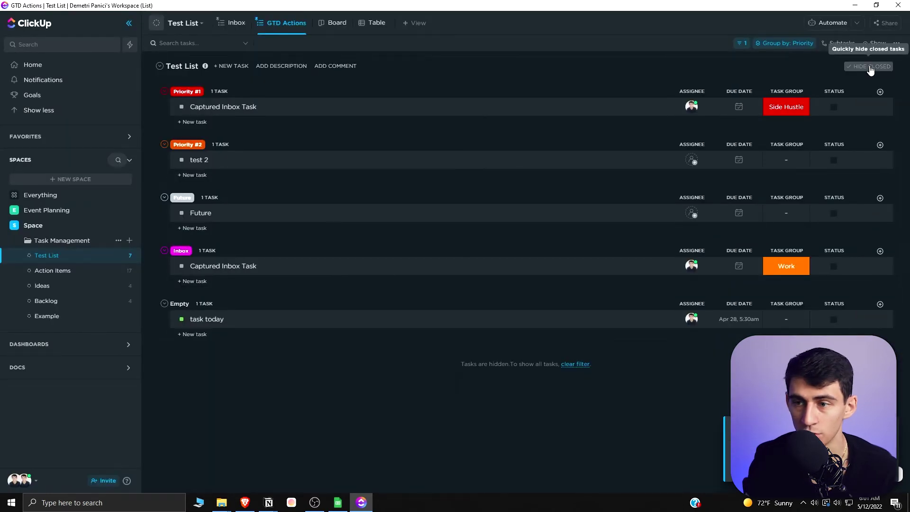
pyautogui.click(869, 67)
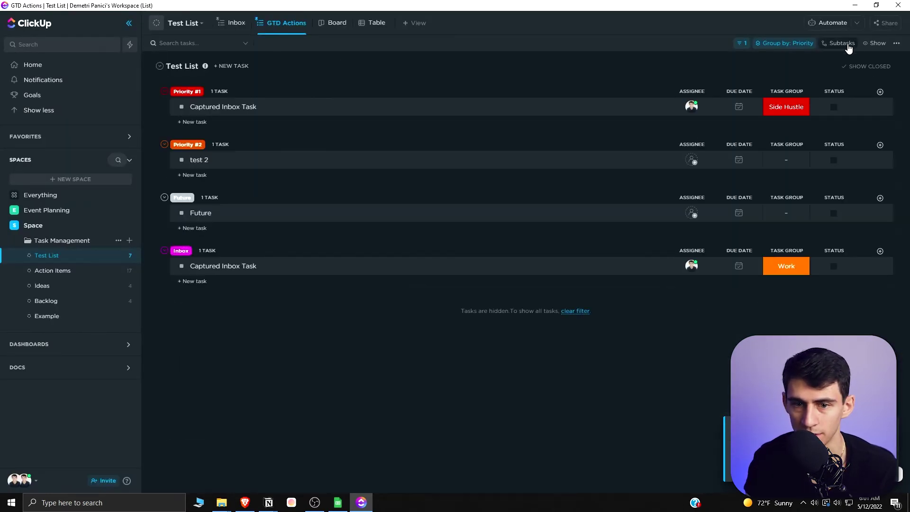
pyautogui.click(338, 30)
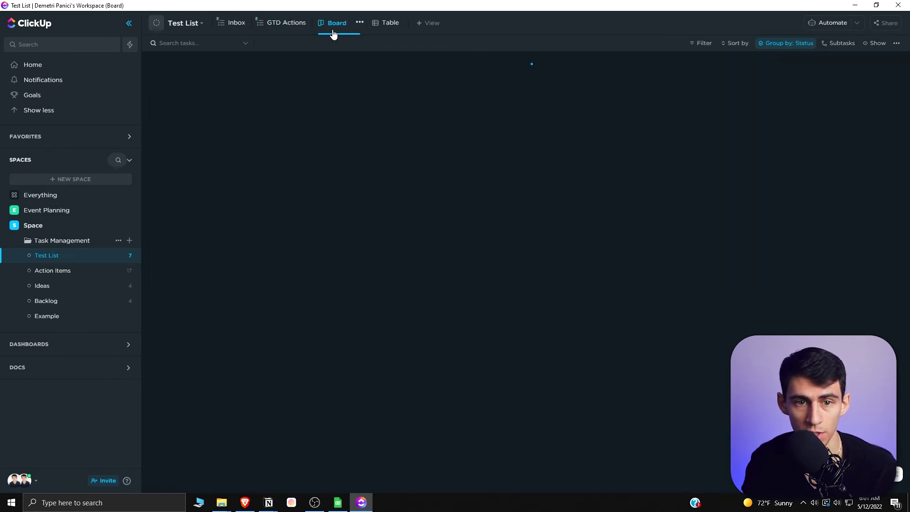
# Add a Calendar-type view named 'Calendar' to Test List
pyautogui.click(360, 23)
pyautogui.click(359, 23)
pyautogui.click(415, 23)
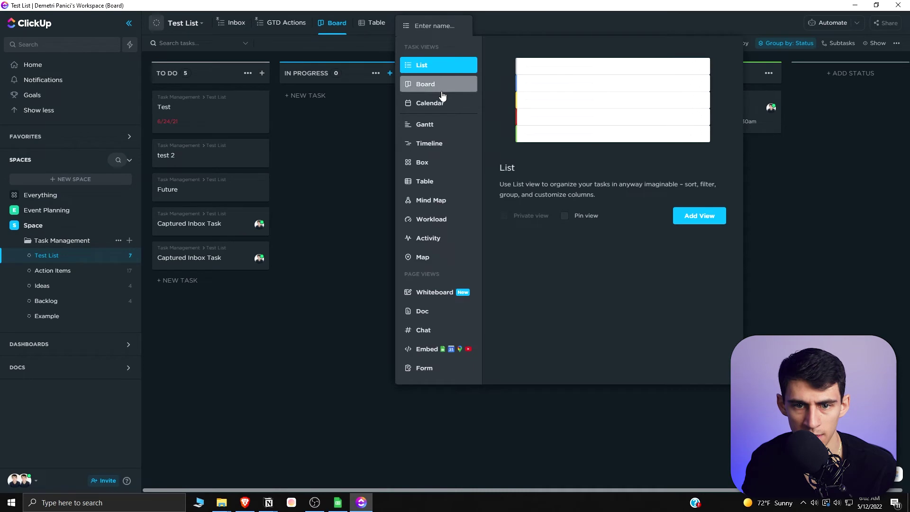
pyautogui.click(432, 103)
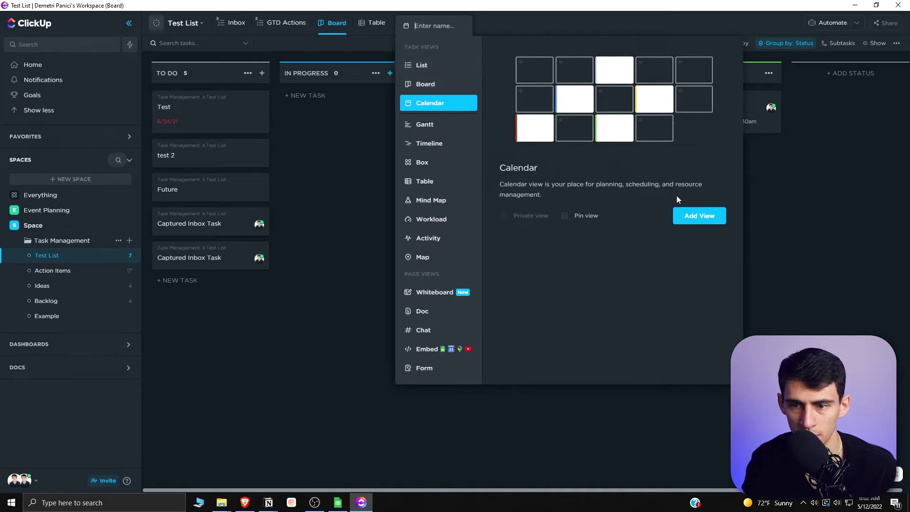
pyautogui.write('Calendar')
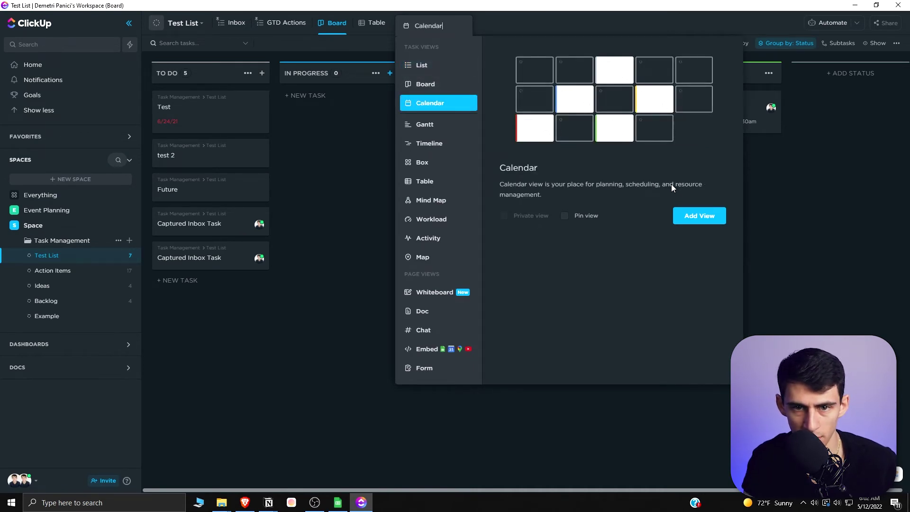
pyautogui.press('Return')
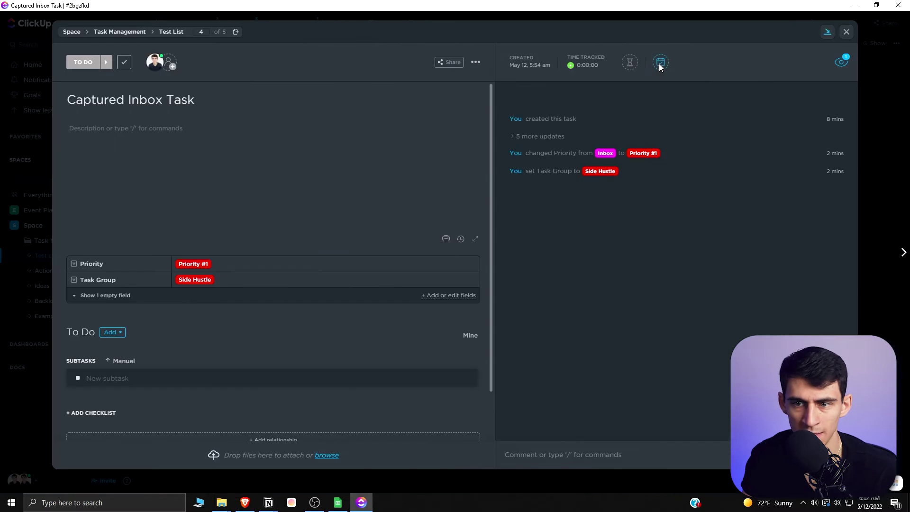
pyautogui.click(660, 62)
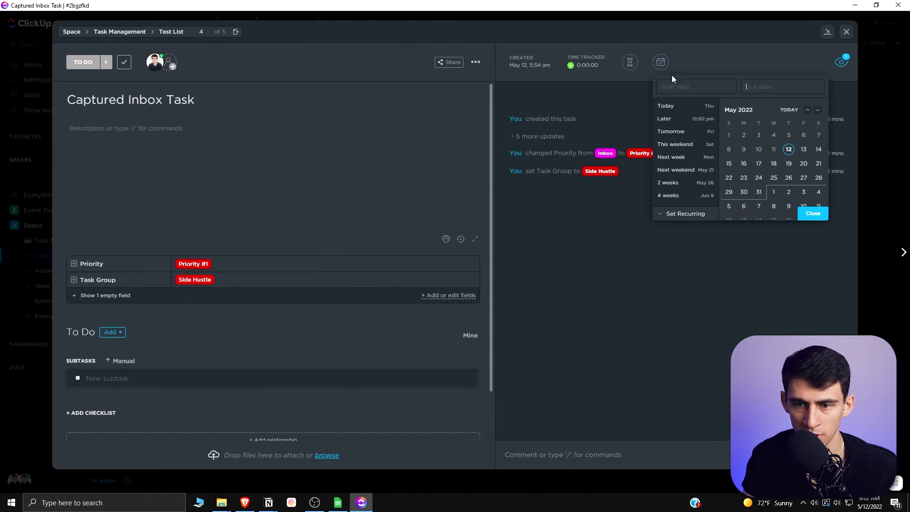
# Set the Captured Inbox Task's due date to today, the 12th, then go Home
pyautogui.click(788, 150)
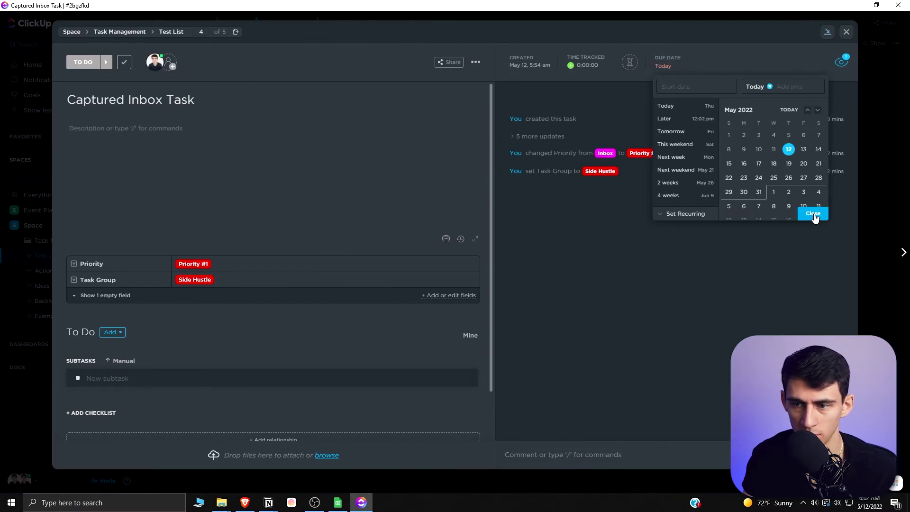
pyautogui.click(812, 214)
pyautogui.click(866, 142)
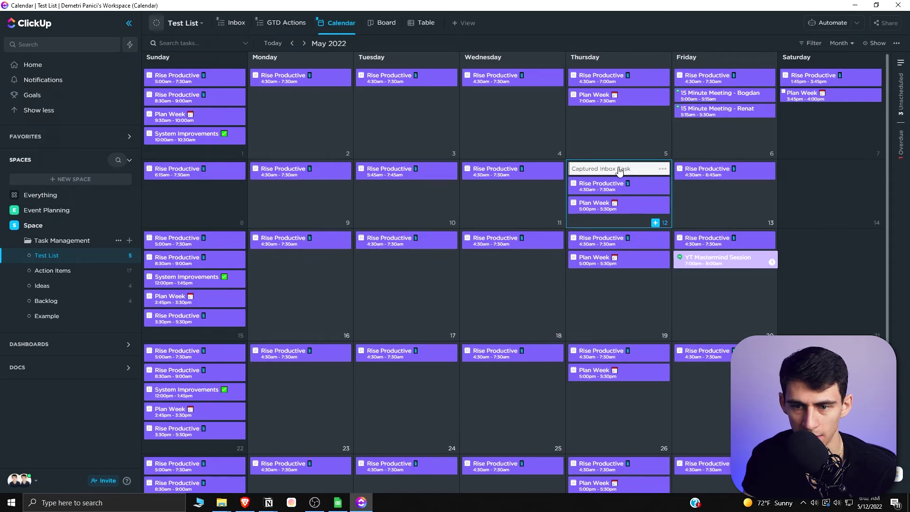
pyautogui.click(69, 70)
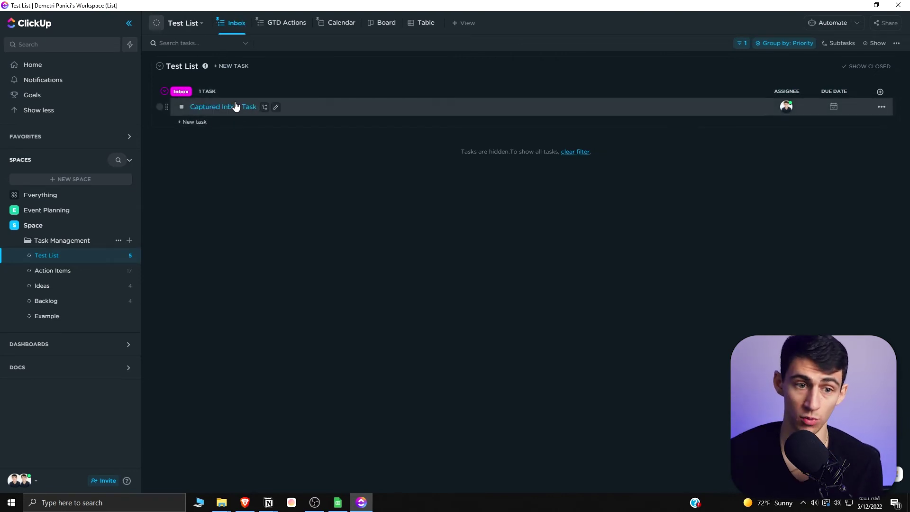
# Add a task 'example captured work task' under the Inbox group in GTD Actions
pyautogui.click(279, 26)
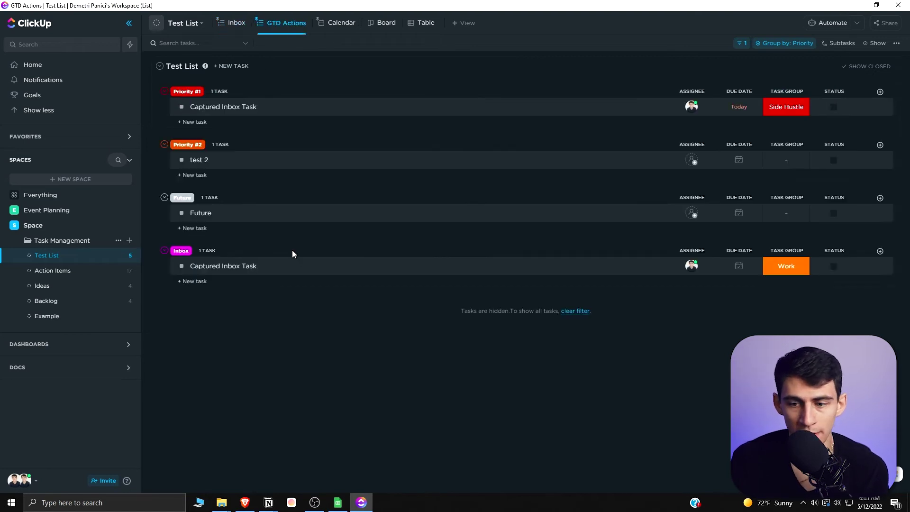
pyautogui.click(234, 29)
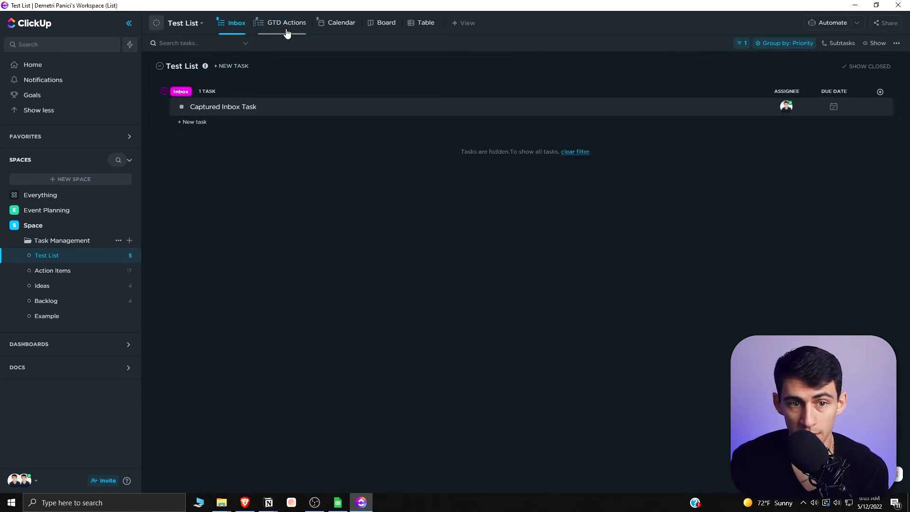
pyautogui.click(287, 31)
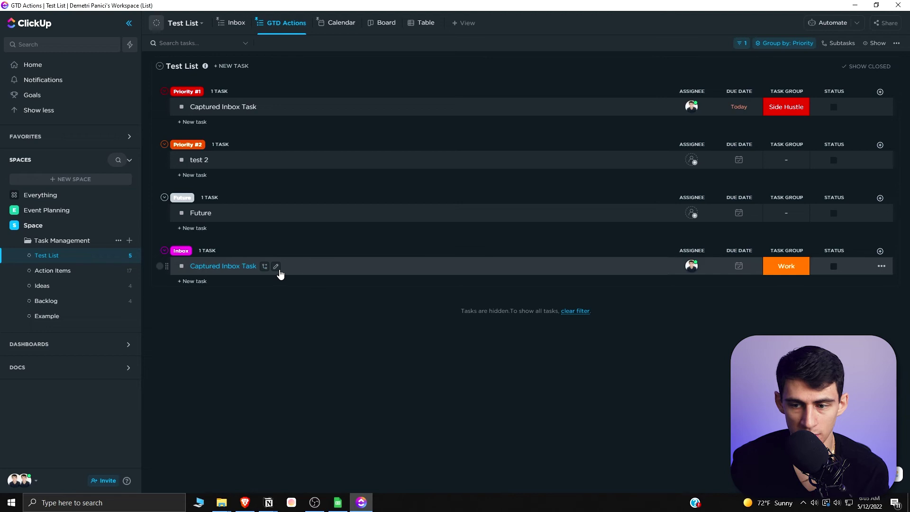
pyautogui.click(205, 282)
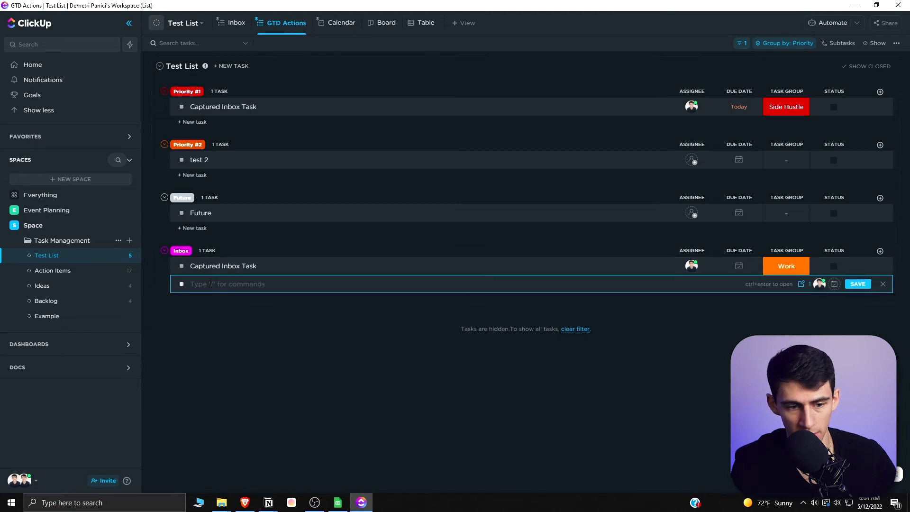
pyautogui.write('example captured work task')
pyautogui.press('Return')
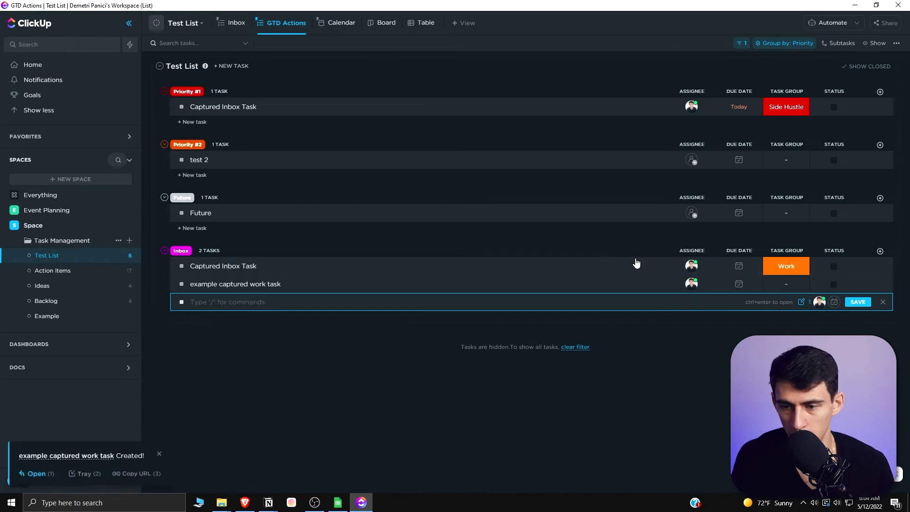
# Set the new task's Task Group to Work and its due date to tomorrow
pyautogui.click(788, 284)
pyautogui.click(786, 320)
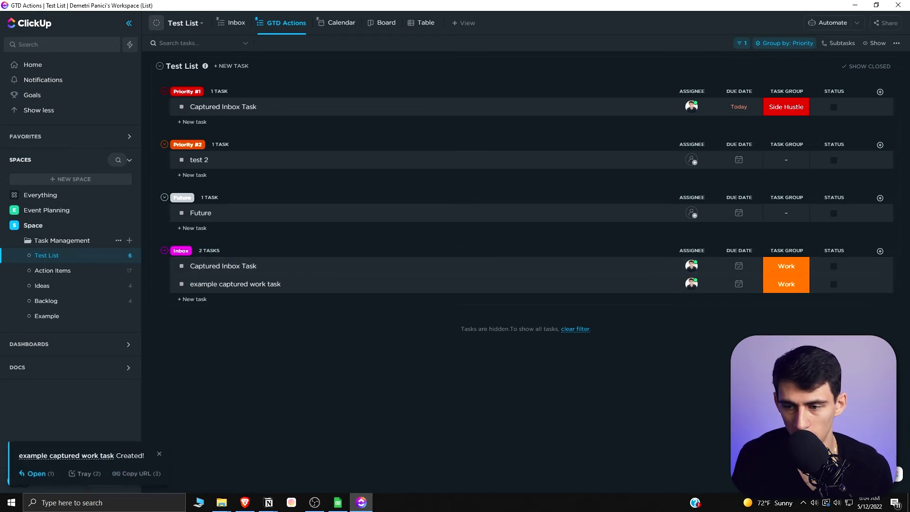
pyautogui.click(737, 284)
pyautogui.click(739, 347)
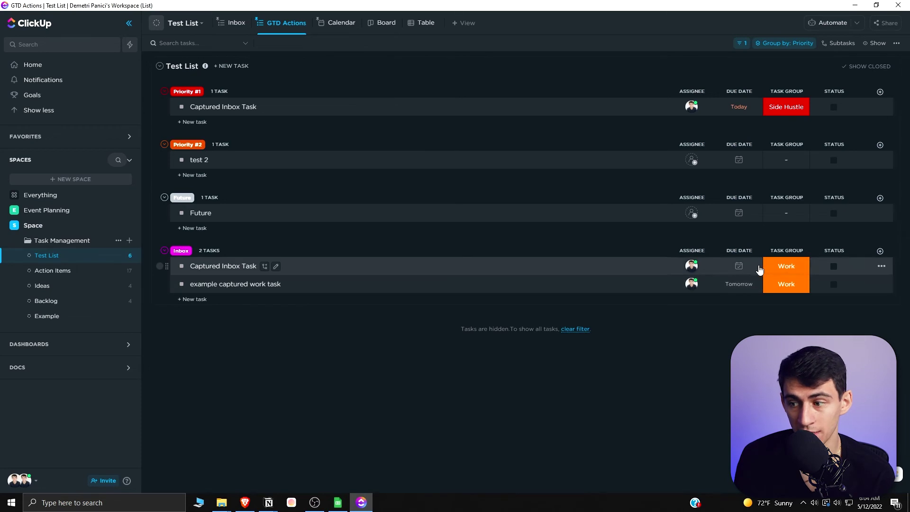
# Check the work task's due date and assignee, then try dragging it into Priority #1
pyautogui.click(724, 285)
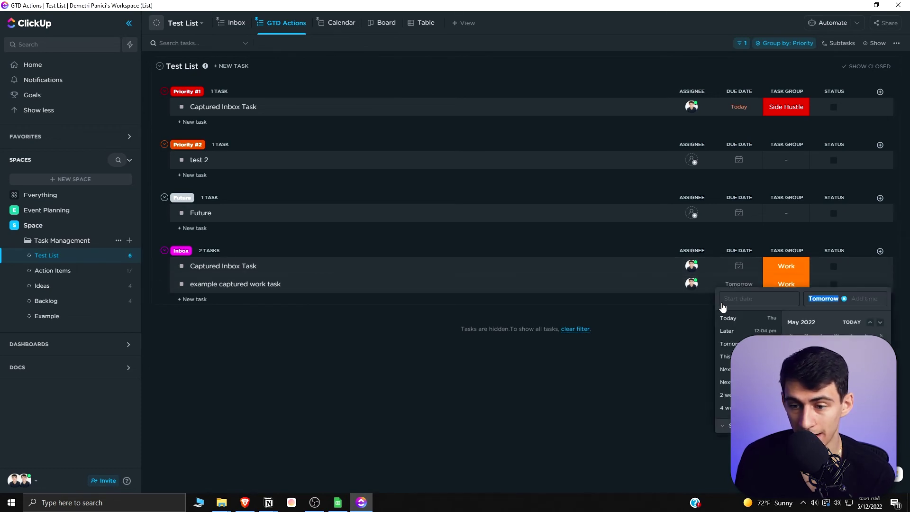
pyautogui.click(653, 375)
pyautogui.click(691, 284)
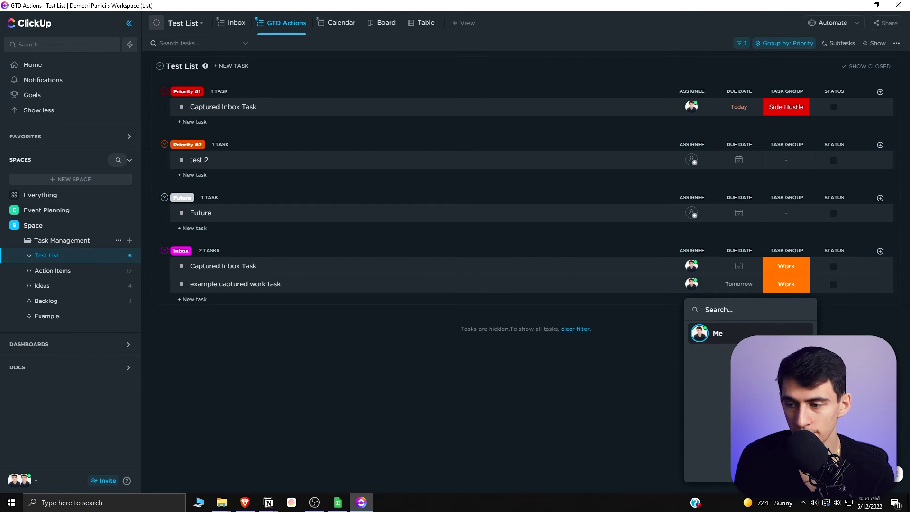
pyautogui.click(716, 298)
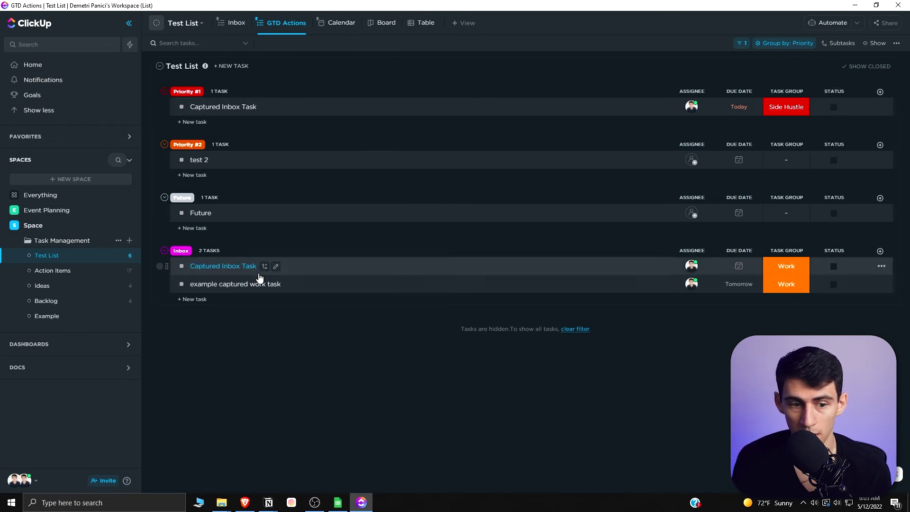
pyautogui.moveTo(168, 282)
pyautogui.mouseDown()
pyautogui.moveTo(180, 260)
pyautogui.moveTo(188, 113)
pyautogui.moveTo(178, 275)
pyautogui.mouseUp()
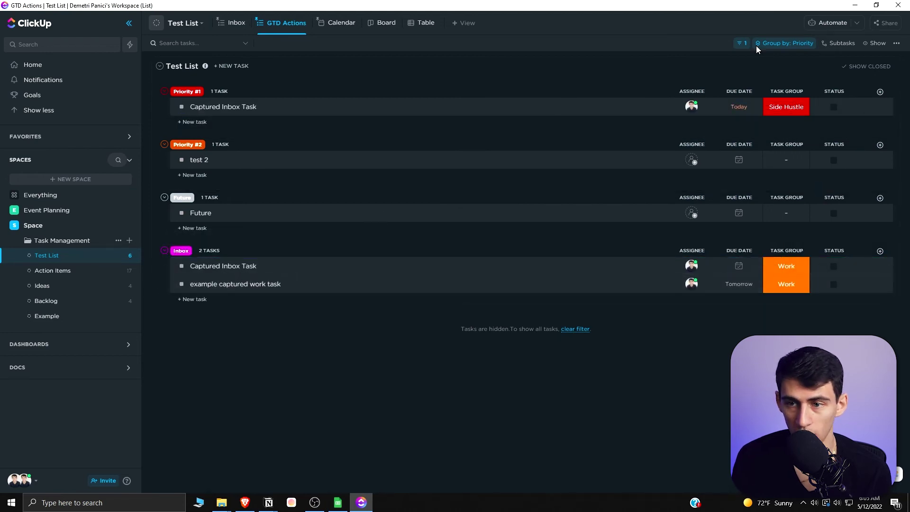
# Bring up the Show/Hide list of fields available as columns
pyautogui.click(871, 46)
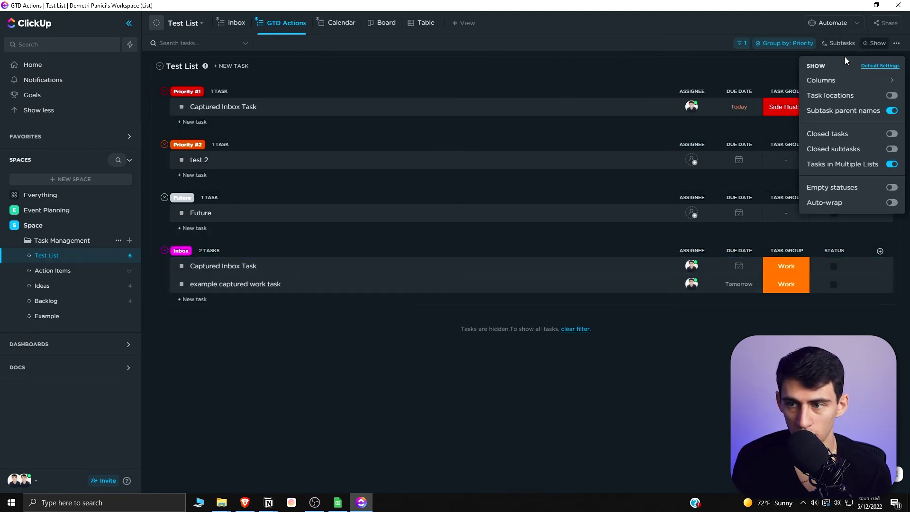
pyautogui.click(851, 81)
pyautogui.click(727, 31)
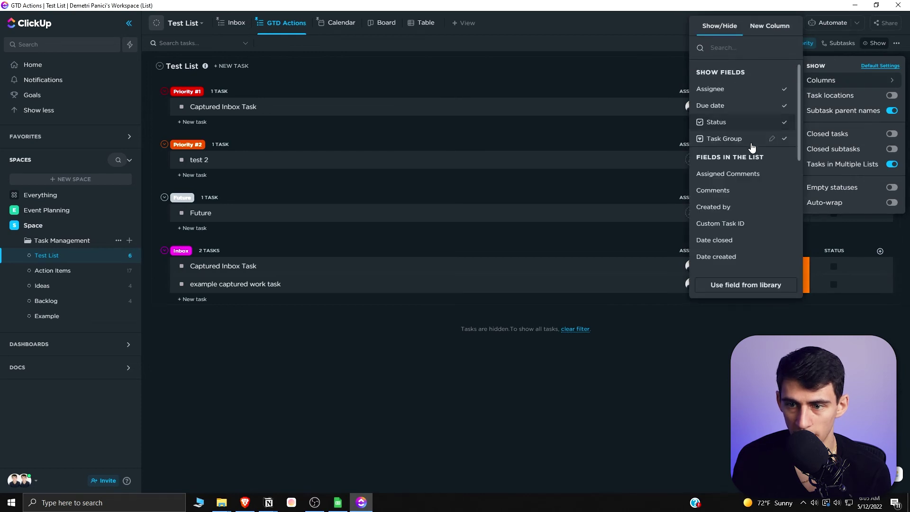
# Tick Priority in the Show/Hide column list to add a Priority column
pyautogui.scroll(-3, 756, 156)
pyautogui.scroll(-3, 757, 161)
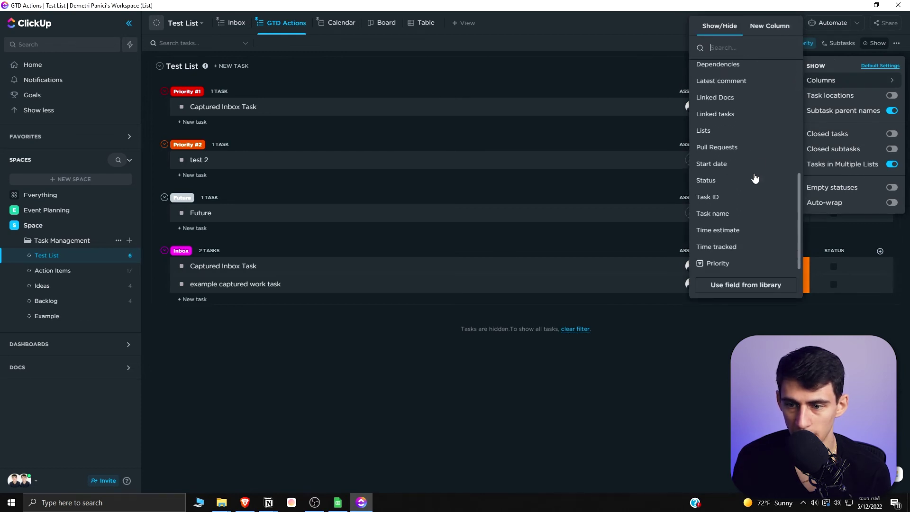
pyautogui.click(718, 263)
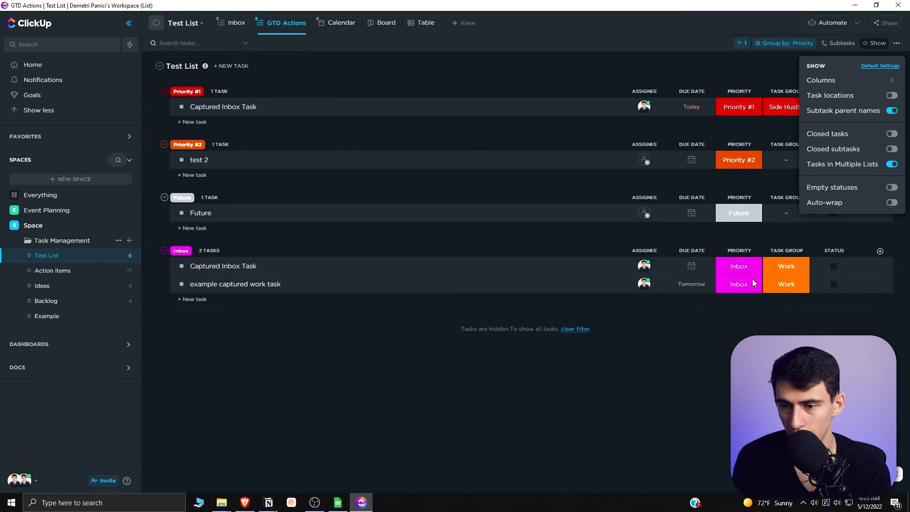
pyautogui.click(752, 283)
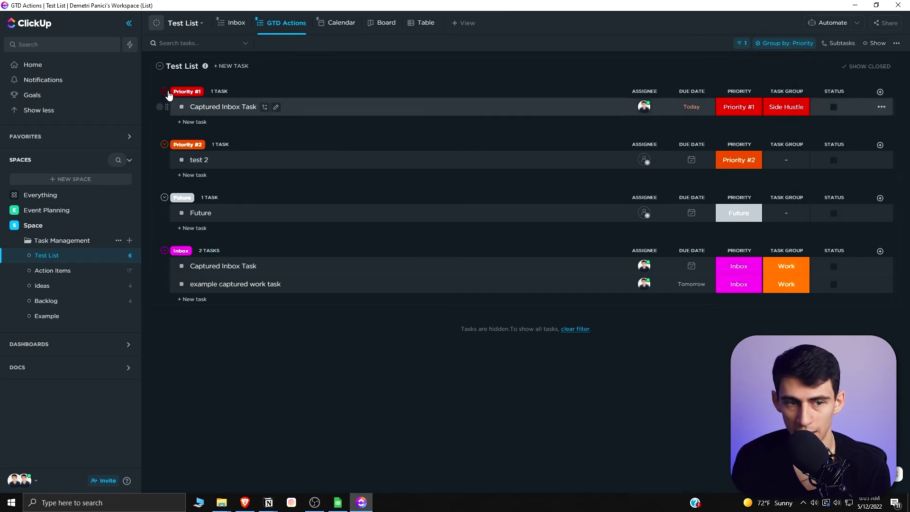
# Set the example work task's Priority cell to Priority #1
pyautogui.click(734, 286)
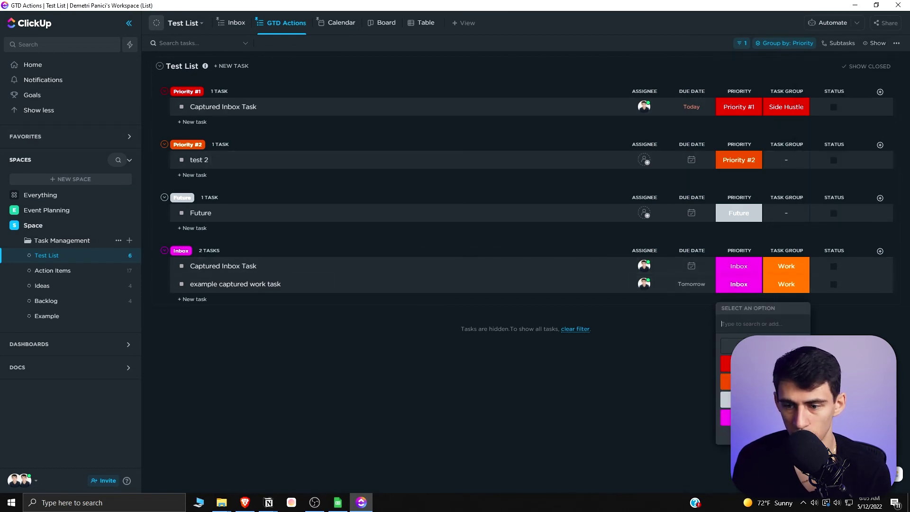
pyautogui.click(725, 364)
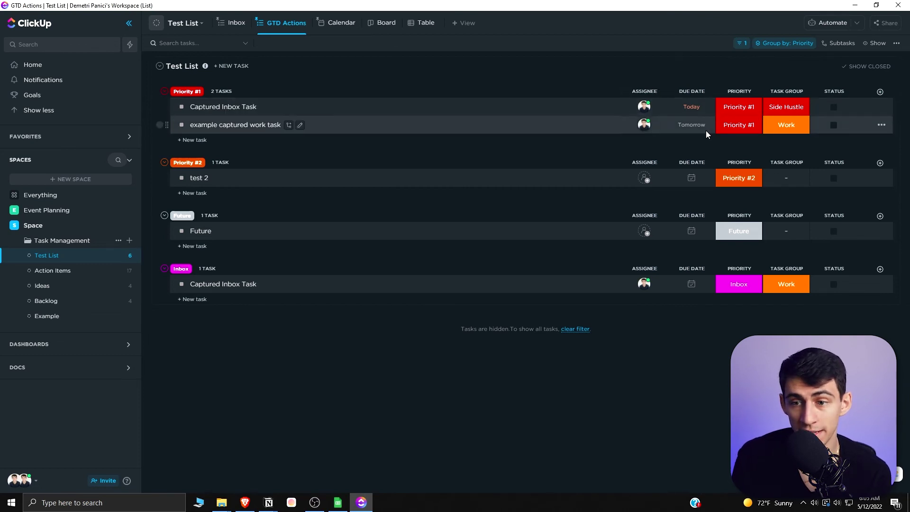
pyautogui.click(692, 107)
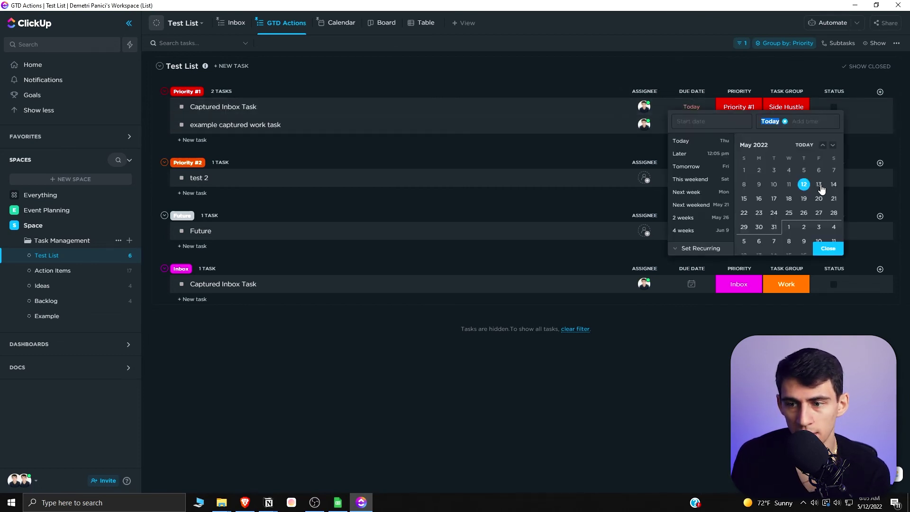
# Move Captured Inbox Task's due date to the 14th and sort the groups by due date
pyautogui.click(833, 185)
pyautogui.click(834, 249)
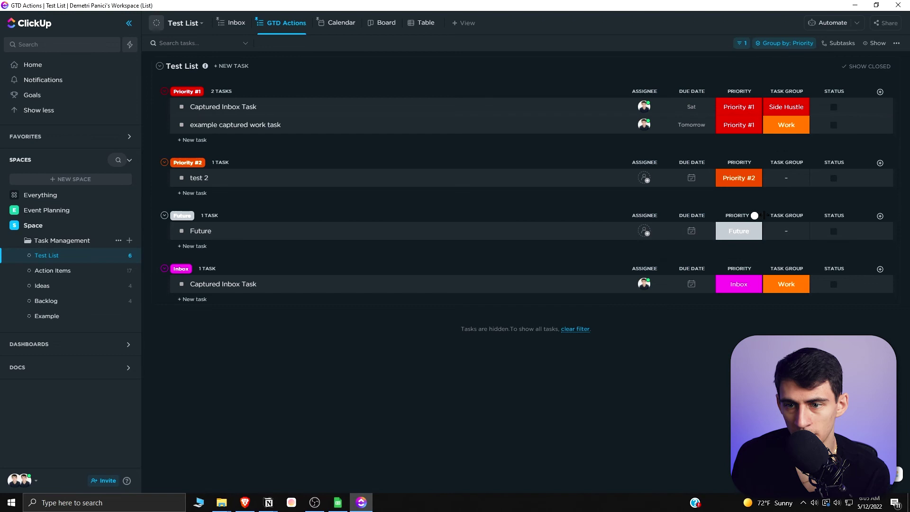
pyautogui.click(690, 91)
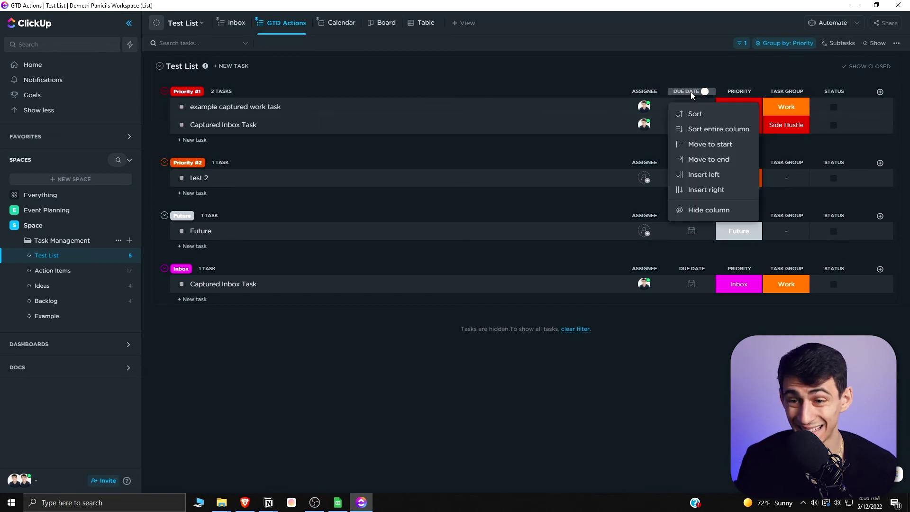
pyautogui.click(693, 115)
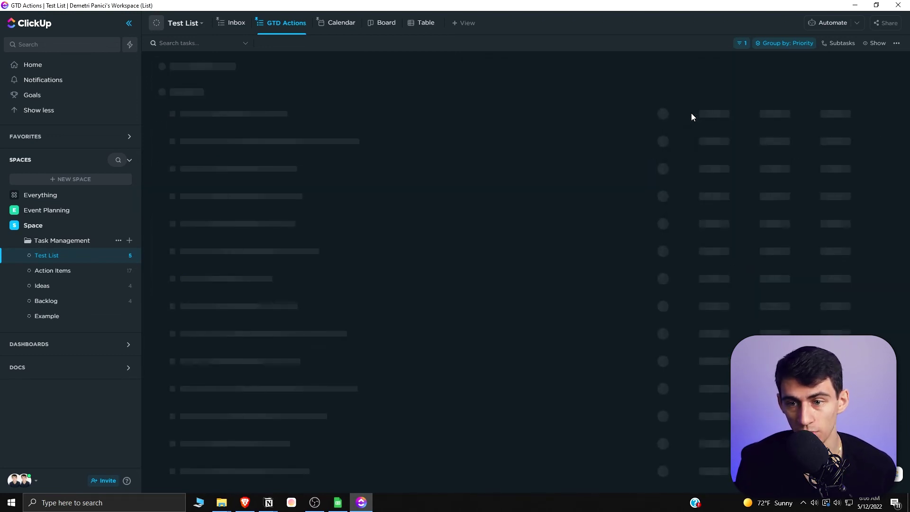
pyautogui.click(687, 91)
pyautogui.click(693, 112)
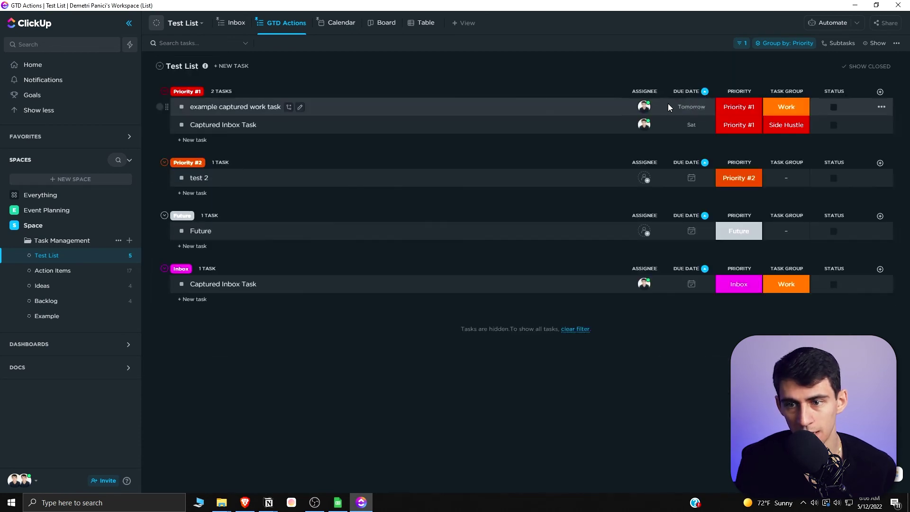
# Change the example work task's due date to today, the 12th
pyautogui.click(692, 108)
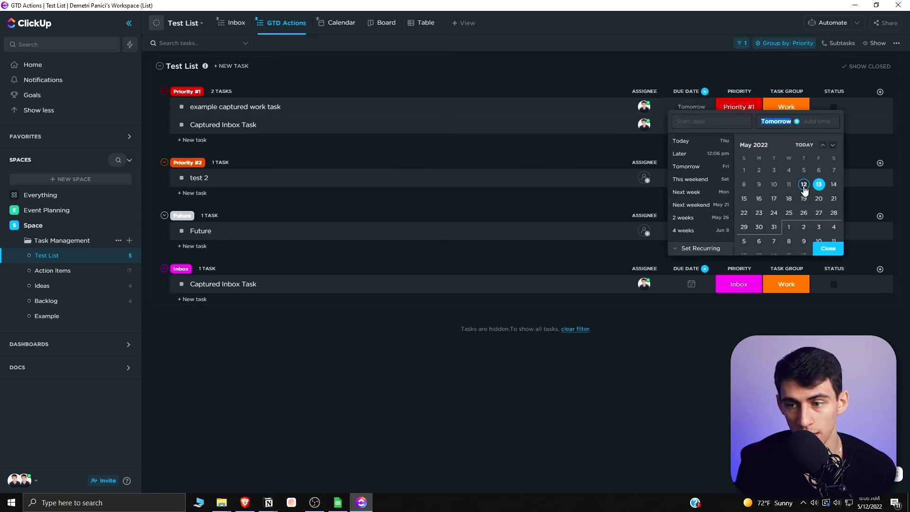
pyautogui.click(804, 185)
pyautogui.click(828, 249)
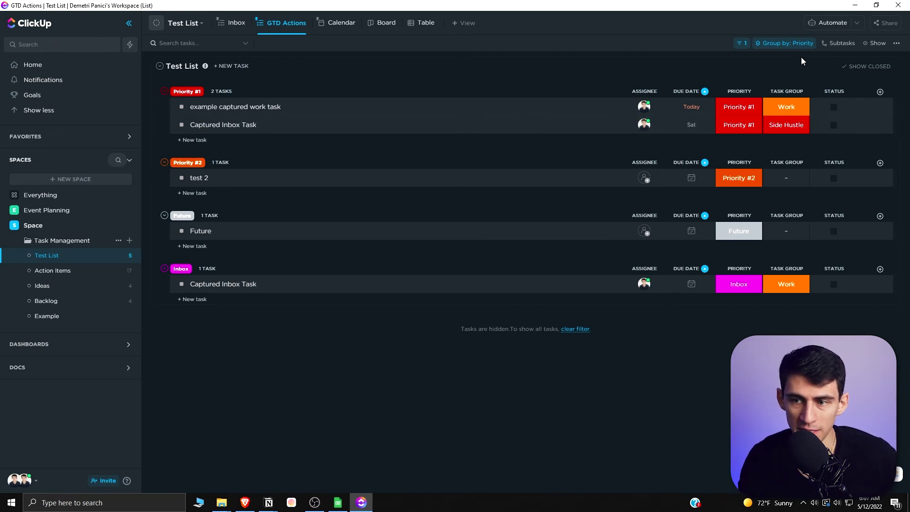
# Sort the tasks by task group and remove the due date sort
pyautogui.click(788, 92)
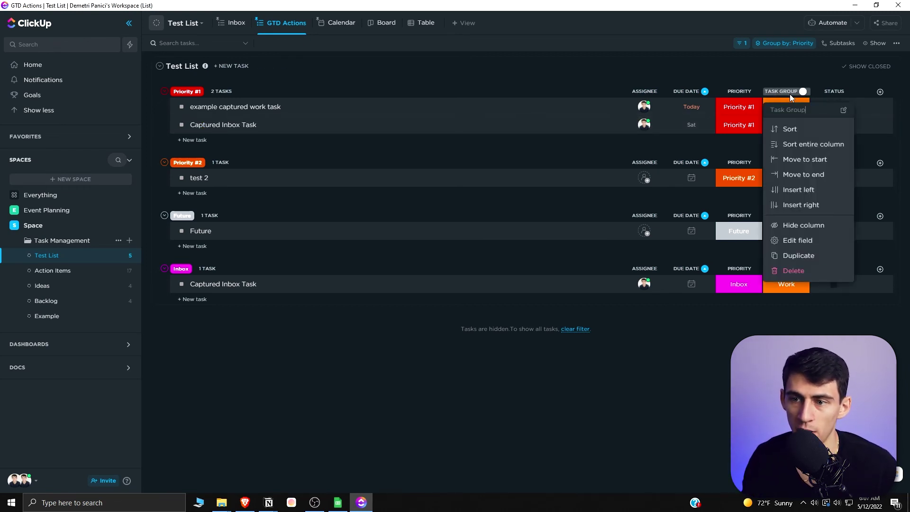
pyautogui.click(789, 128)
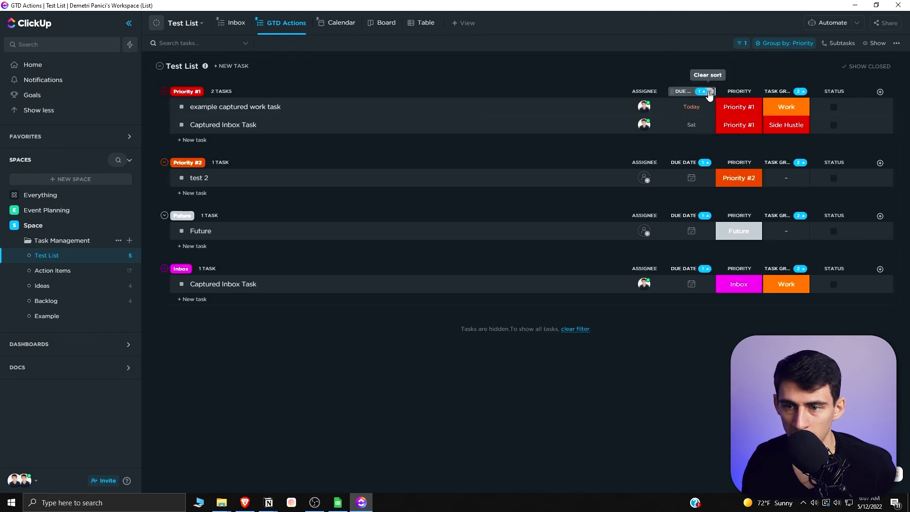
pyautogui.click(709, 92)
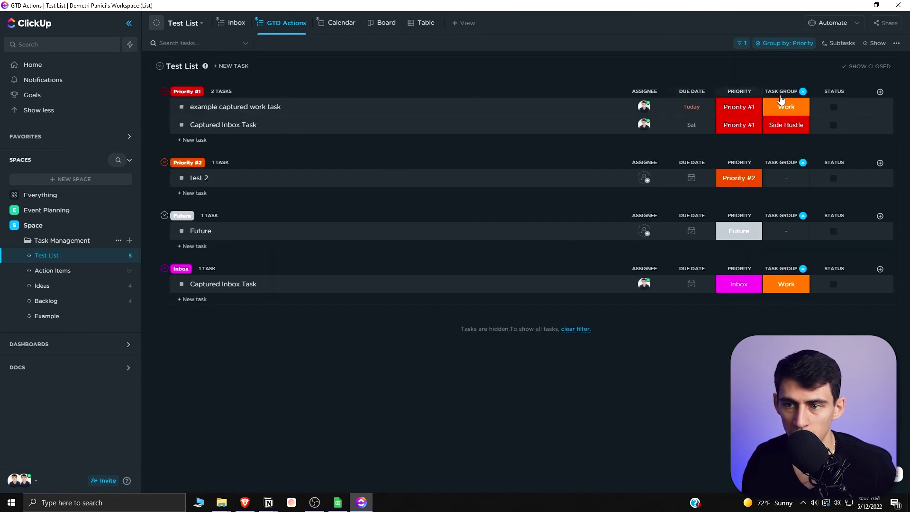
# Set the example work task's Task Group to Growth
pyautogui.click(268, 107)
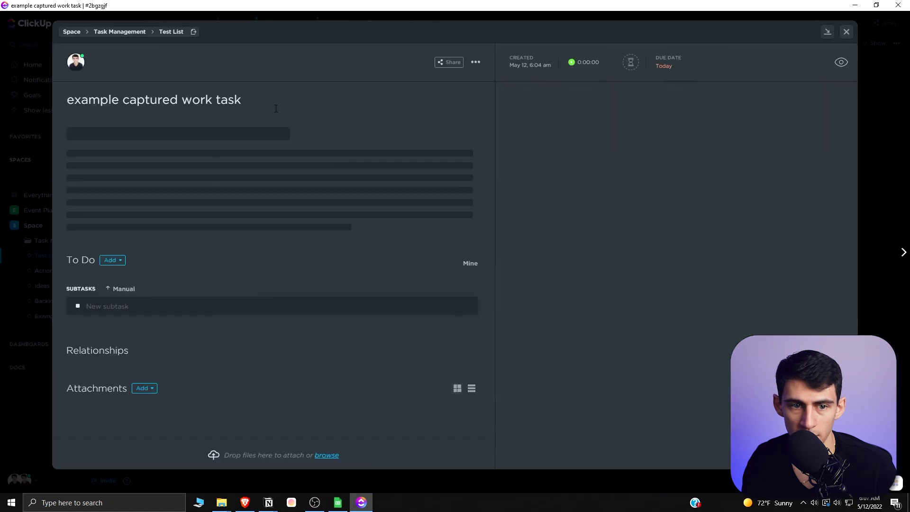
pyautogui.click(218, 225)
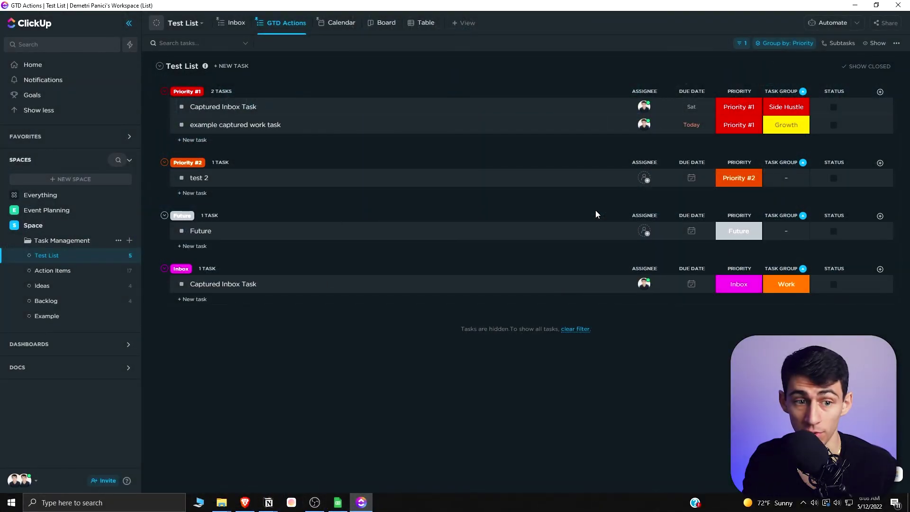
pyautogui.click(205, 140)
# Create Priority #1 task 'Weekly Reflection GTD' and give it a newly added GTD task group
pyautogui.write('Weekly')
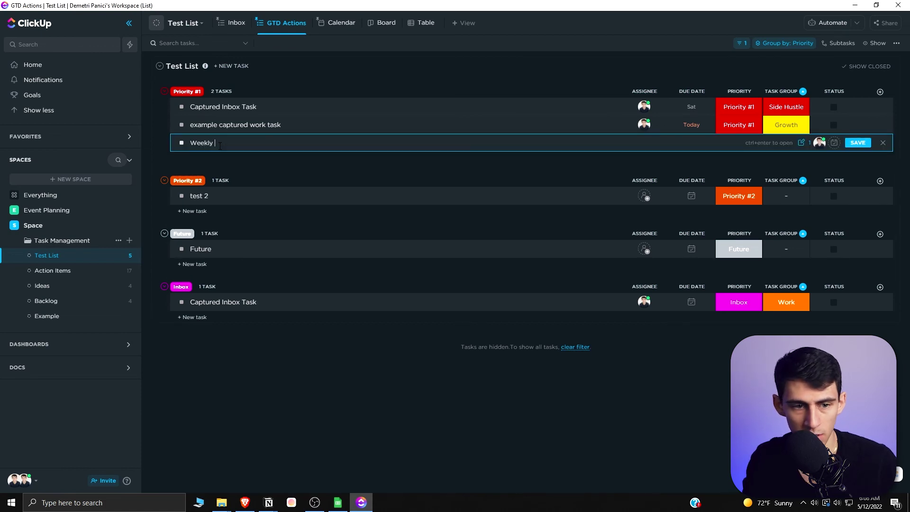
pyautogui.write(' Reflection GTD')
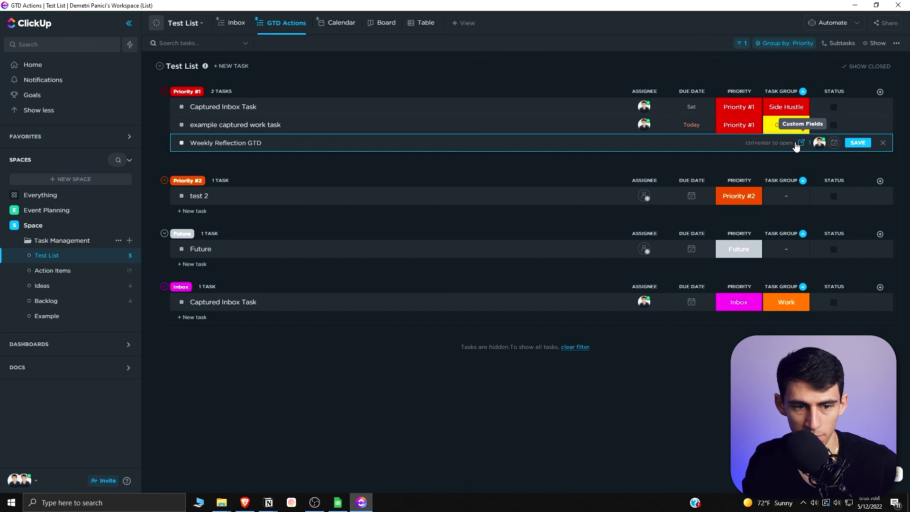
pyautogui.hotkey('ctrl', 'Return')
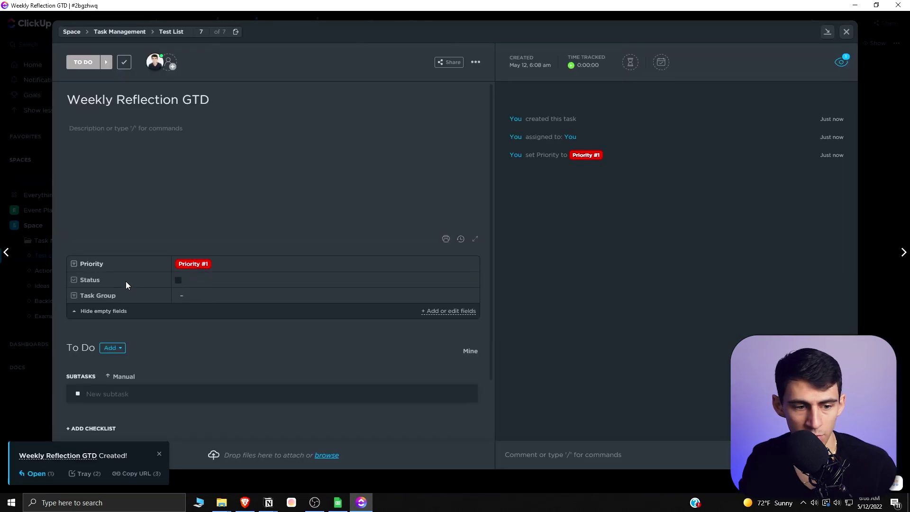
pyautogui.click(206, 299)
pyautogui.write('week')
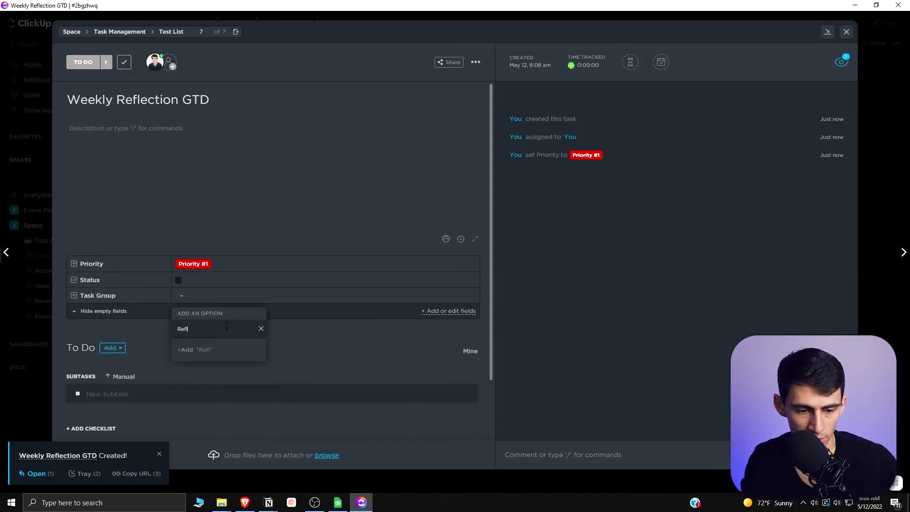
pyautogui.press('BackSpace')
pyautogui.press('BackSpace')
pyautogui.press('BackSpace')
pyautogui.press('BackSpace')
pyautogui.write('GTD')
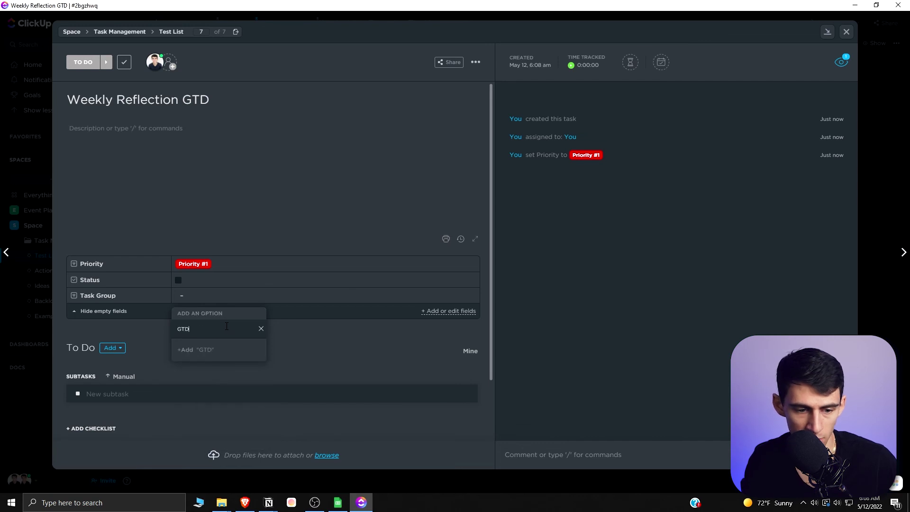
pyautogui.press('Return')
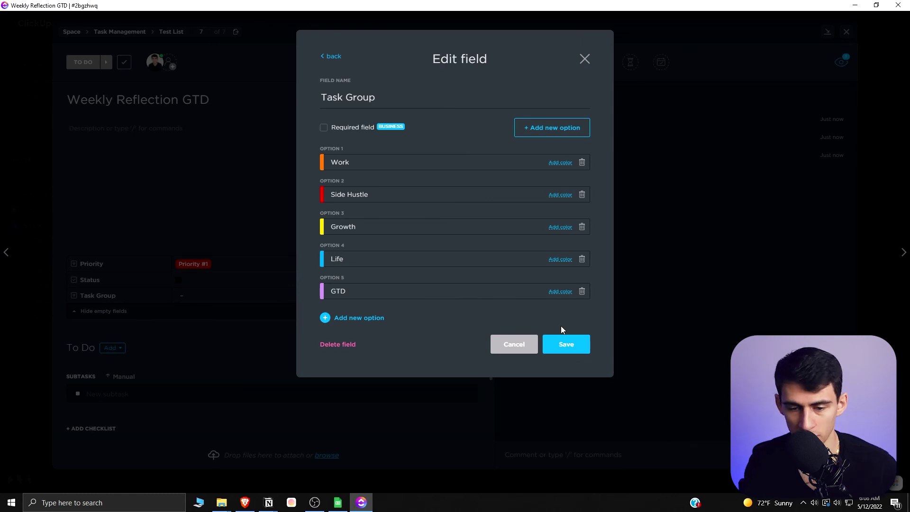
pyautogui.click(568, 344)
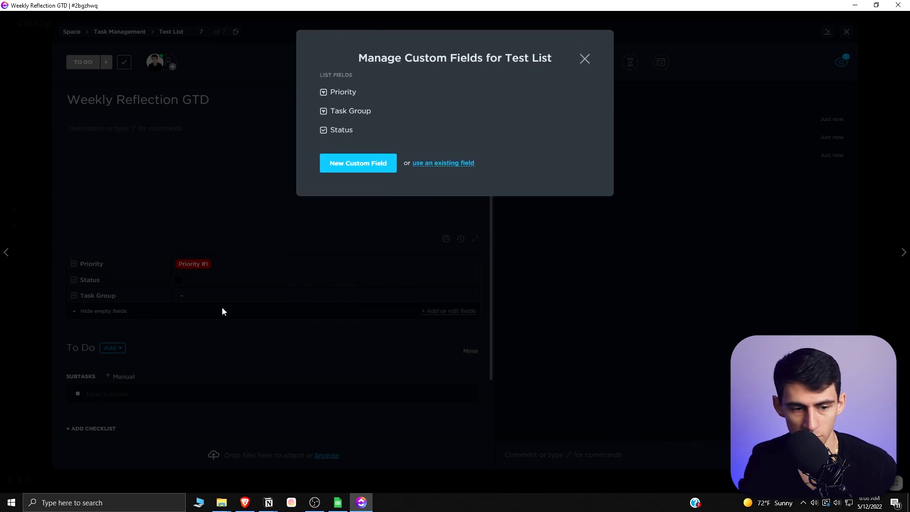
pyautogui.click(584, 59)
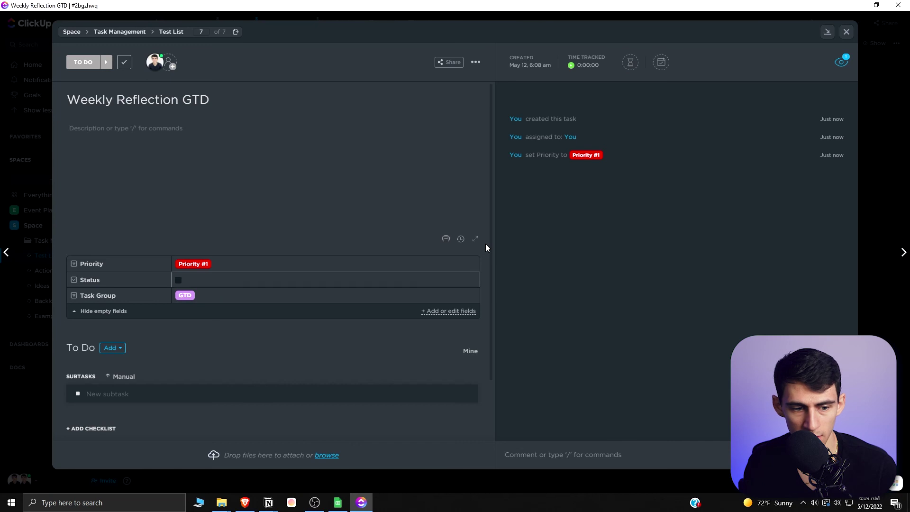
# Make Weekly Reflection GTD due Sunday May 15, recurring weekly
pyautogui.moveTo(530, 64)
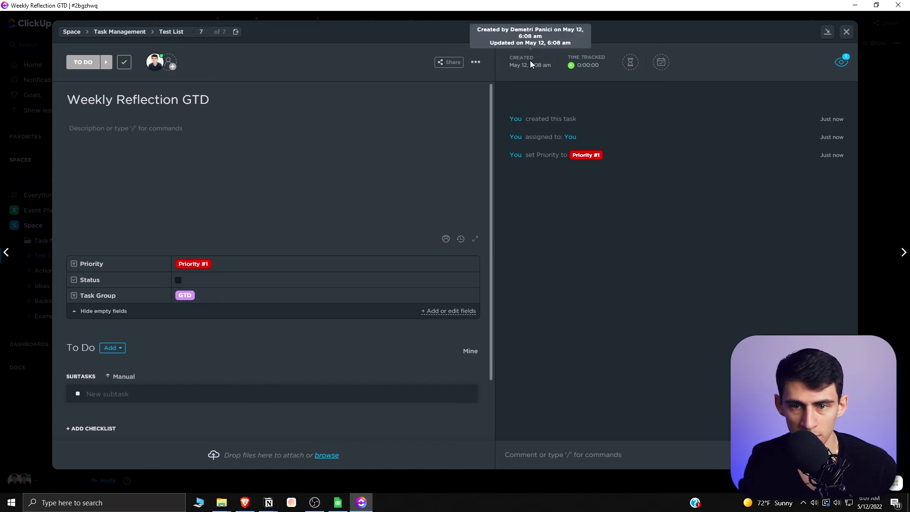
pyautogui.click(662, 62)
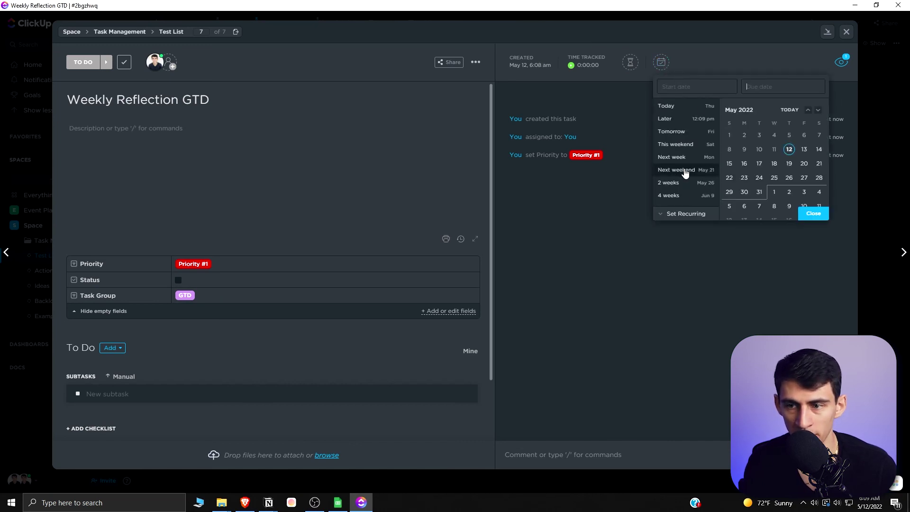
pyautogui.click(681, 213)
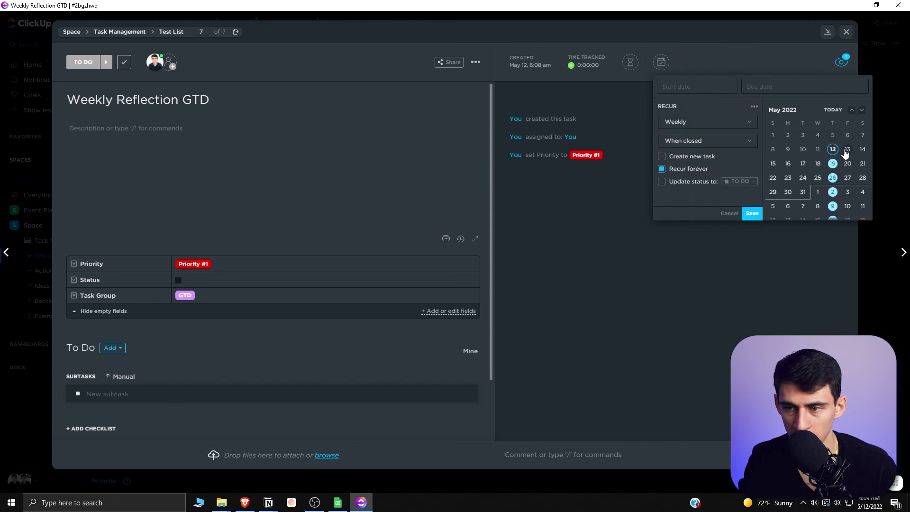
pyautogui.click(847, 149)
pyautogui.click(773, 164)
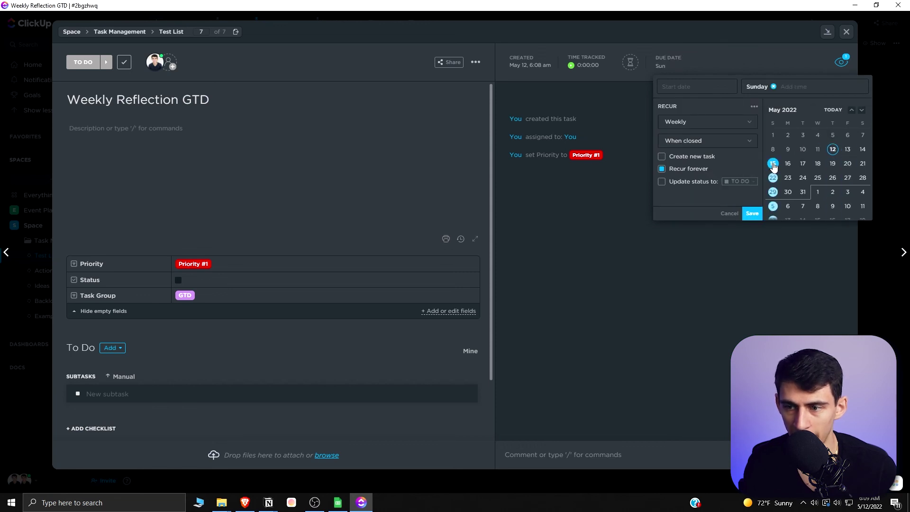
pyautogui.click(749, 214)
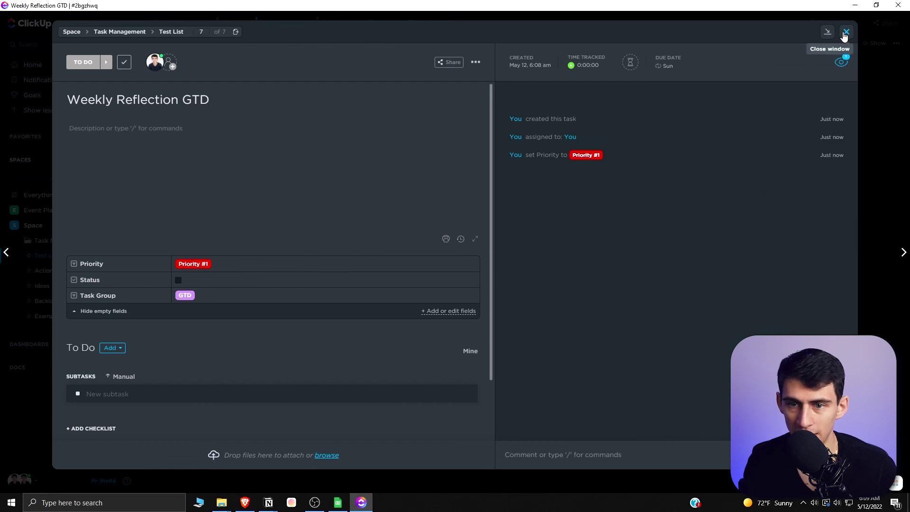
# Review the weekly recurrence settings and return to the GTD Actions list
pyautogui.click(205, 134)
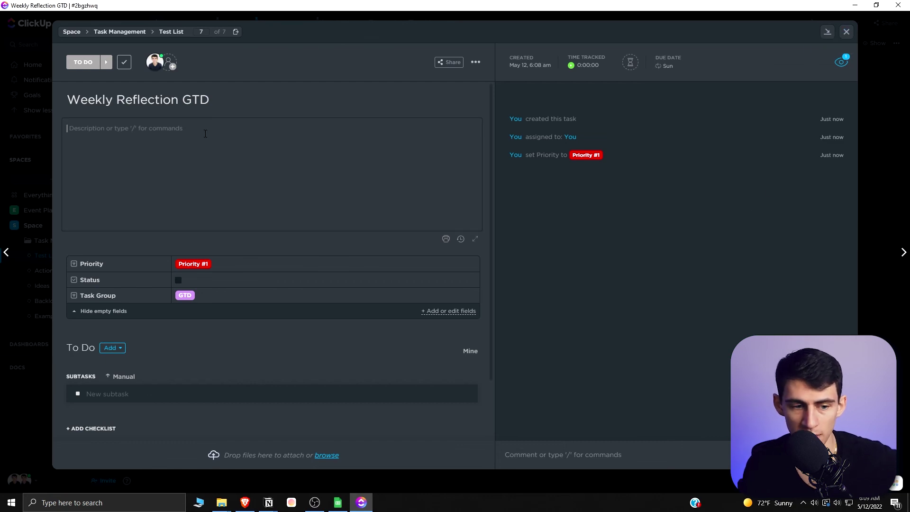
pyautogui.click(665, 65)
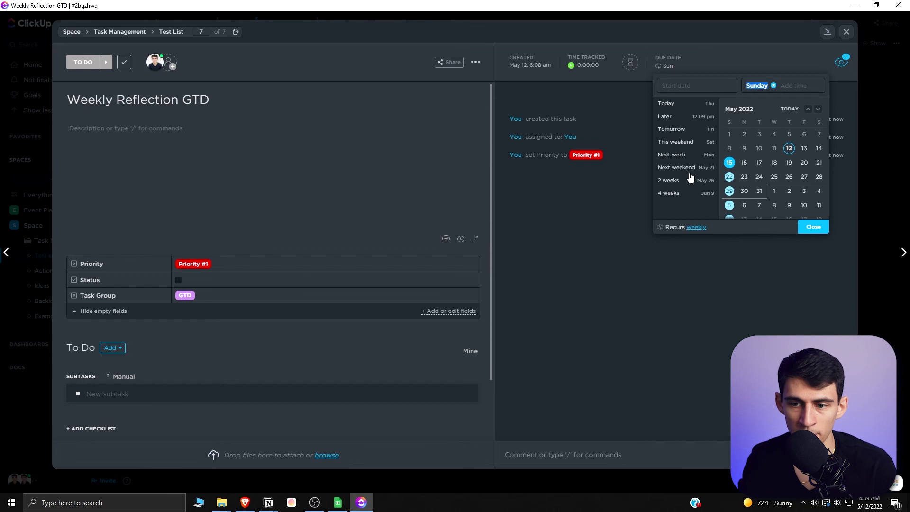
pyautogui.click(690, 225)
pyautogui.click(727, 155)
pyautogui.click(413, 61)
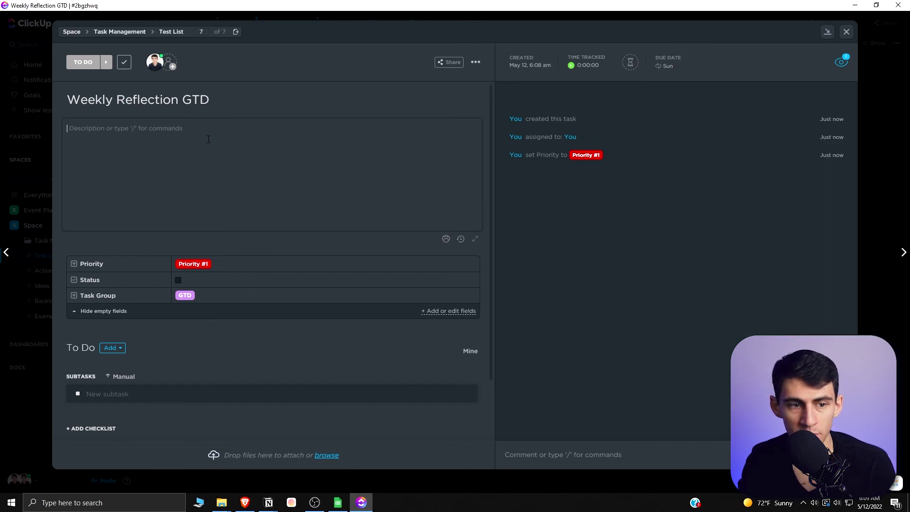
pyautogui.click(846, 31)
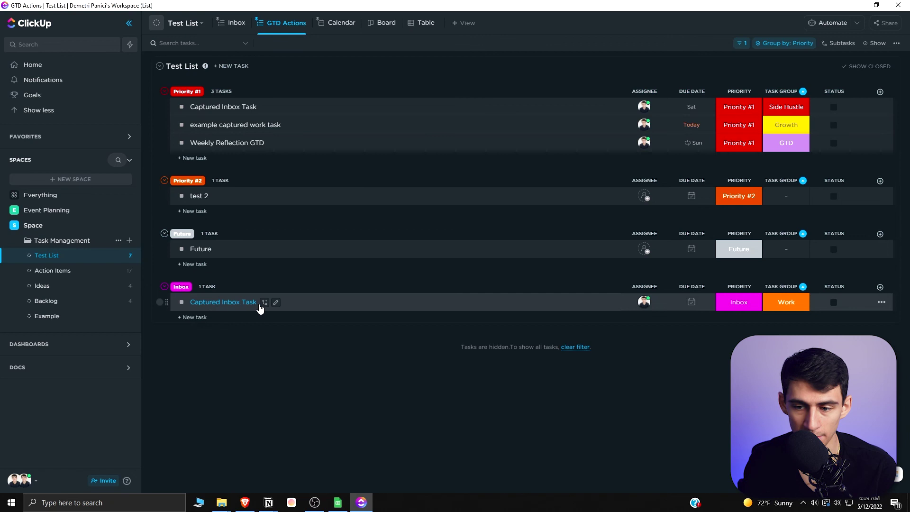
# Collapse the Future and Inbox groups, leaving Priority #1 and Priority #2 expanded
pyautogui.click(164, 234)
pyautogui.click(164, 233)
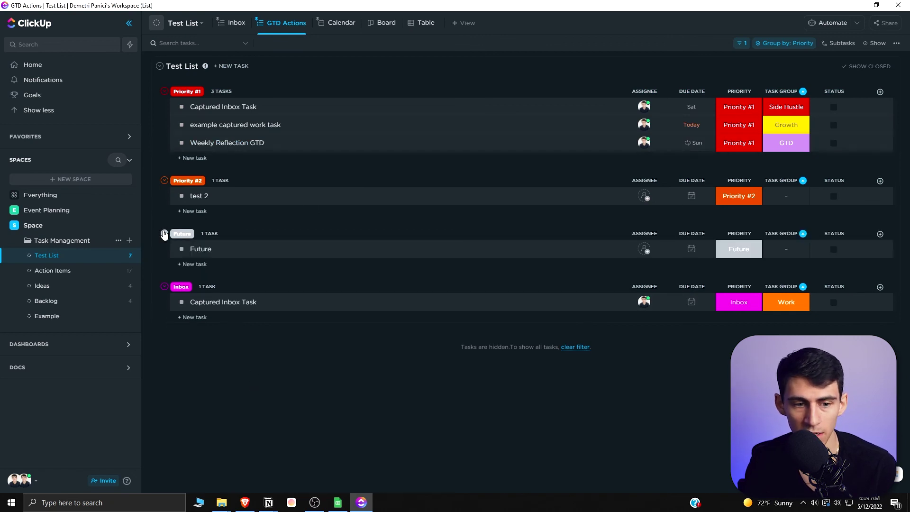
pyautogui.click(163, 233)
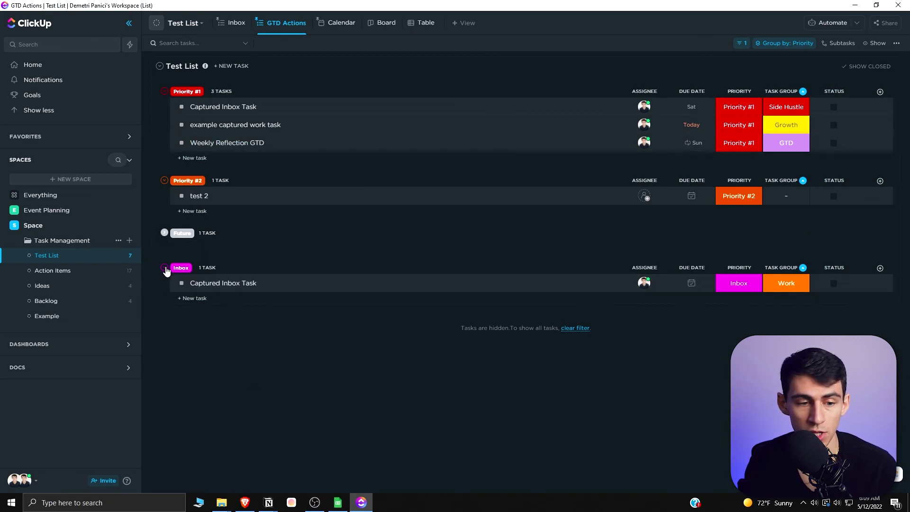
pyautogui.click(165, 267)
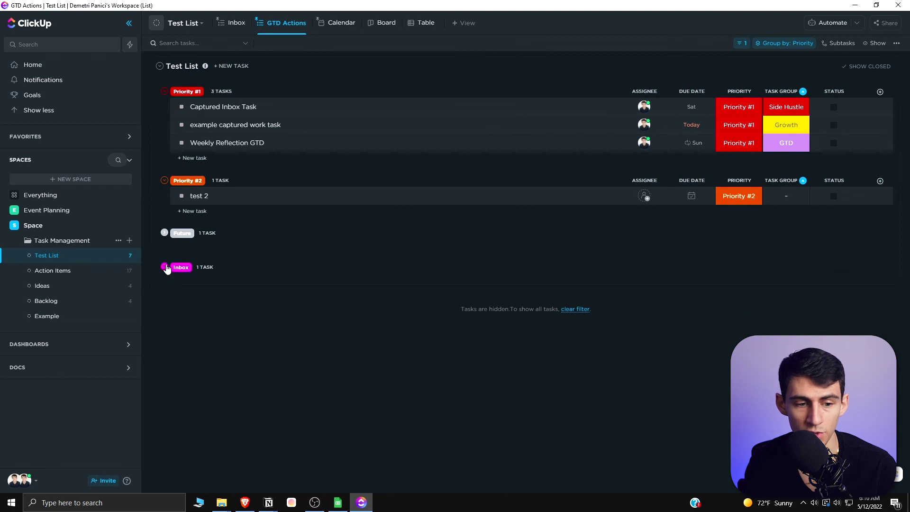
pyautogui.click(164, 181)
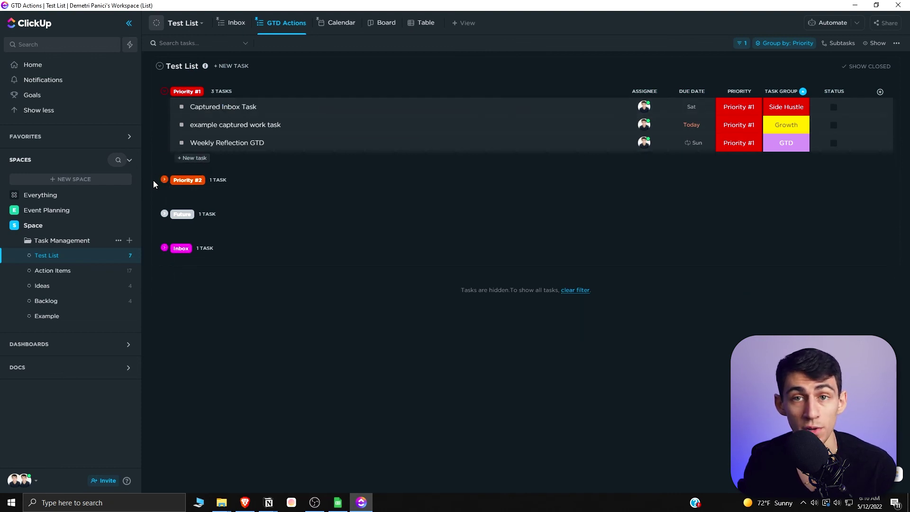
pyautogui.click(164, 180)
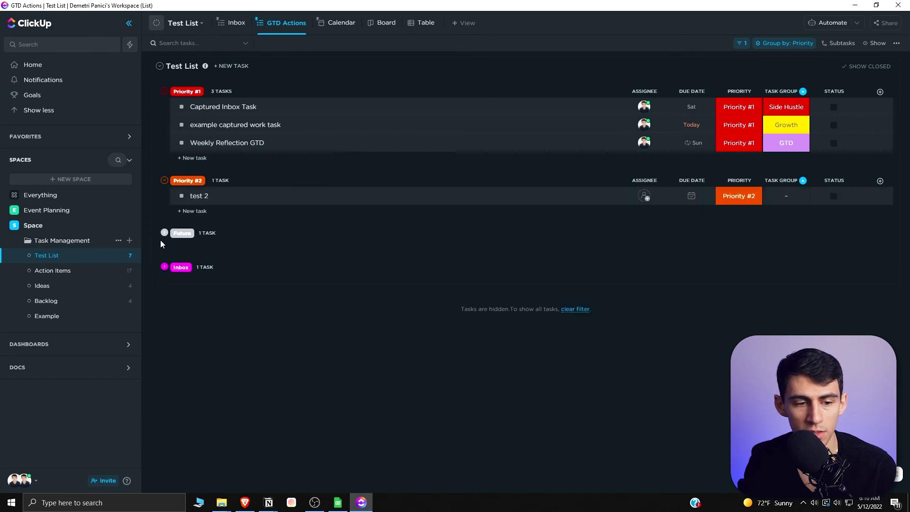